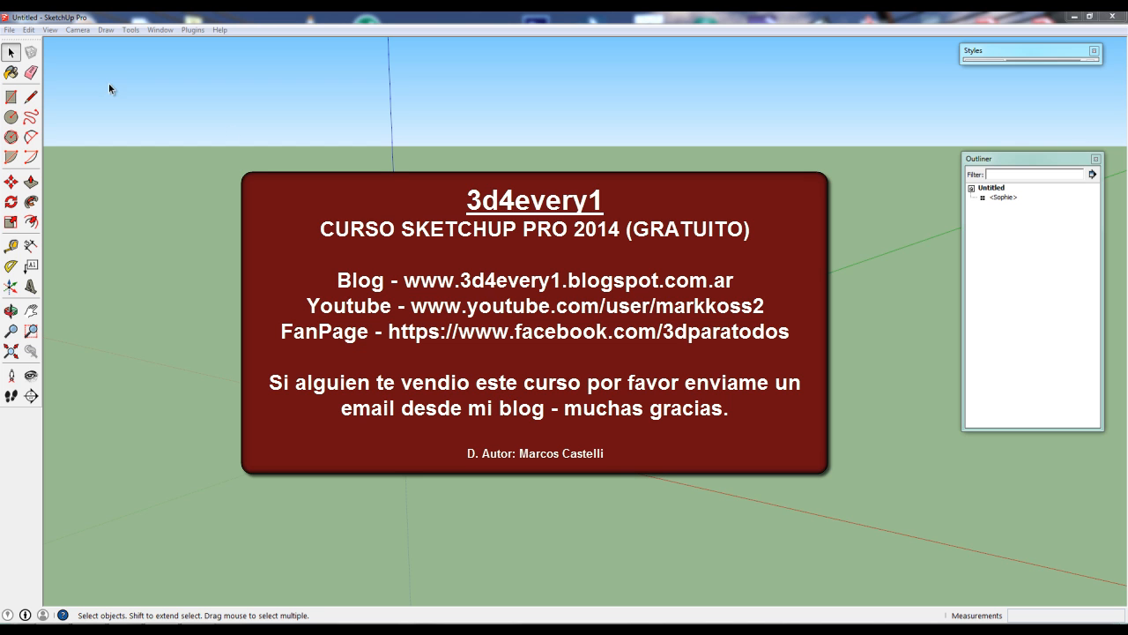
- Draw a rectangle about 0.70 m deep on the ground with the Line tool, building its back edge from three consecutive segments
mouse_move(295, 198)
middle_mouse_down()
mouse_move(295, 234)
mouse_move(359, 170)
mouse_move(343, 171)
middle_mouse_up()
left_click(31, 97)
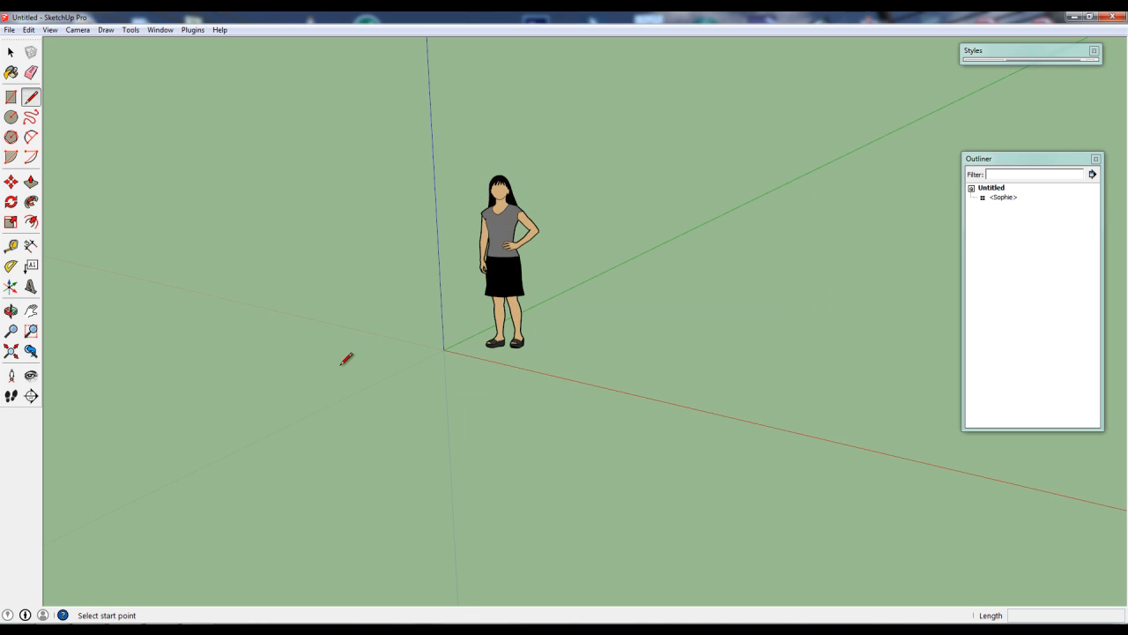
left_click(332, 364)
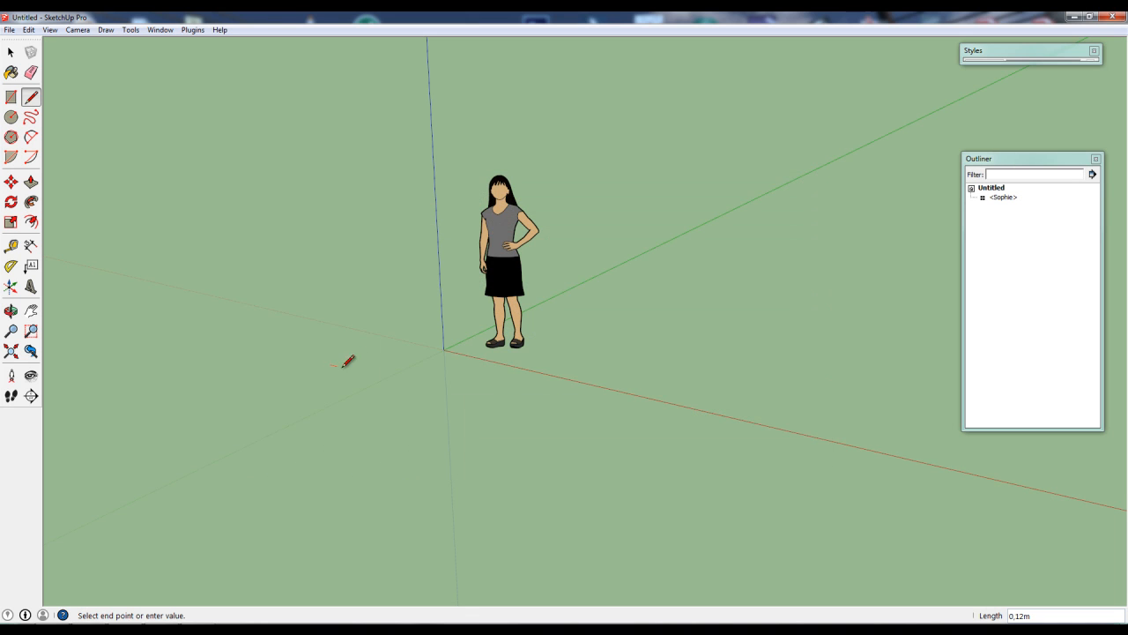
left_click(377, 375)
left_click(402, 383)
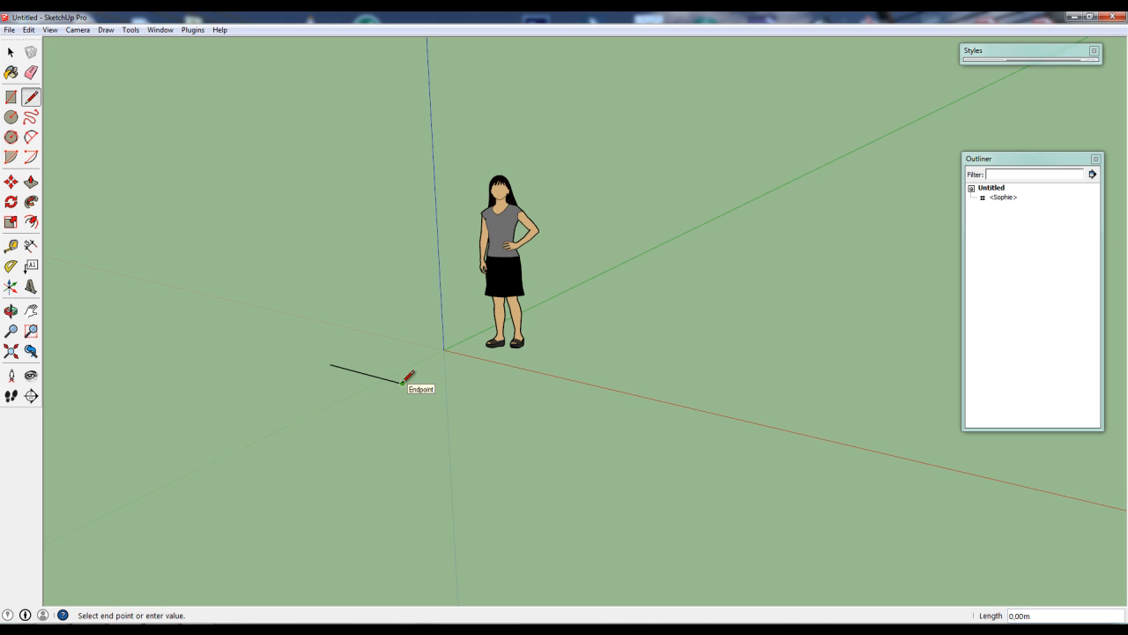
left_click(458, 397)
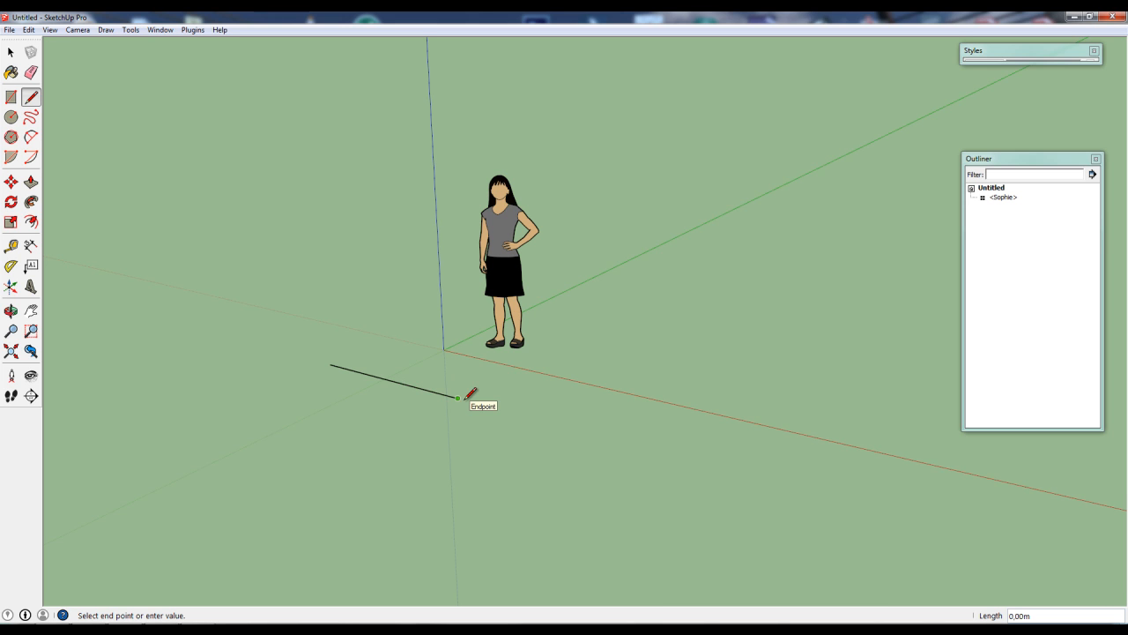
left_click(402, 428)
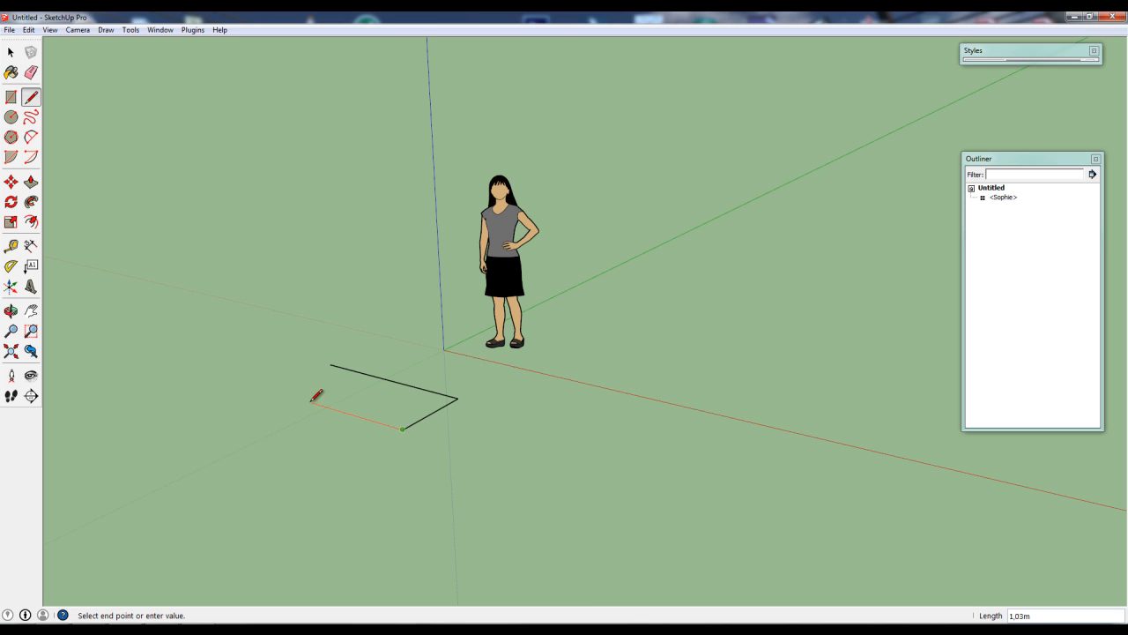
left_click(272, 391)
left_click(331, 364)
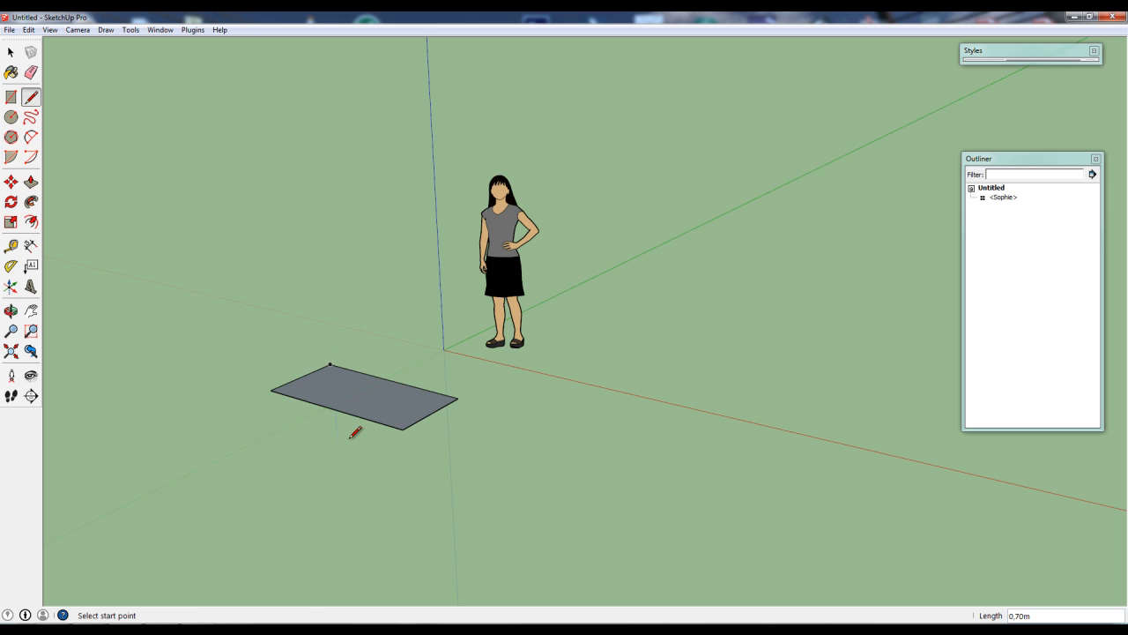
key("space")
- Draw a single line parallel to the red axis on the ground, between the rectangle and the axis
middle_click_drag(377, 438, 421, 439)
scroll(360, 445, "up", 2)
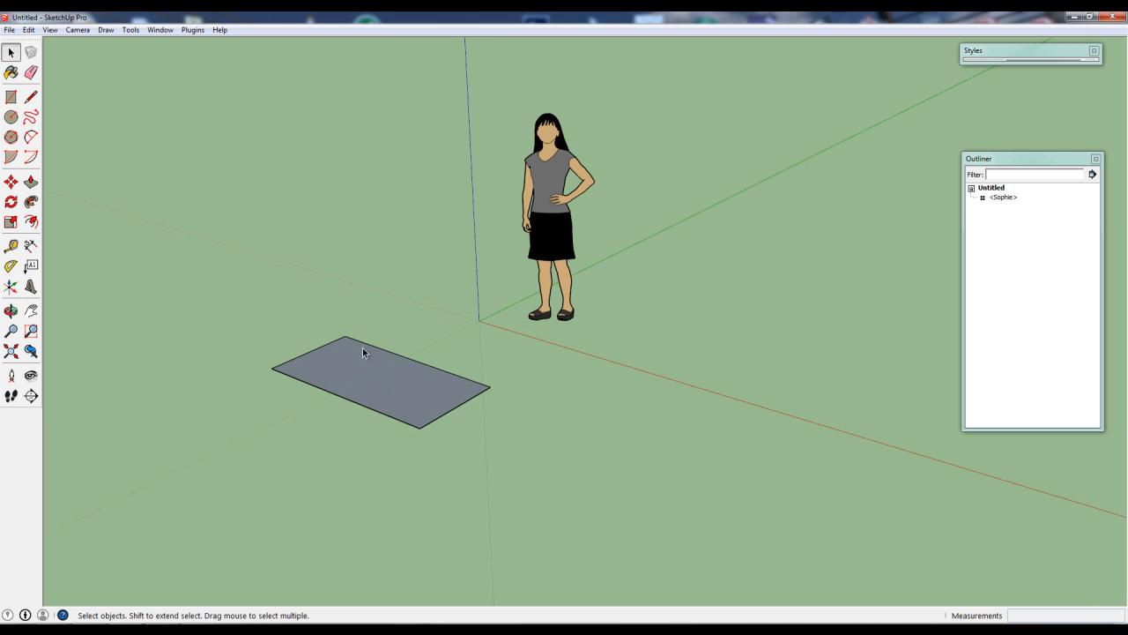
key("l")
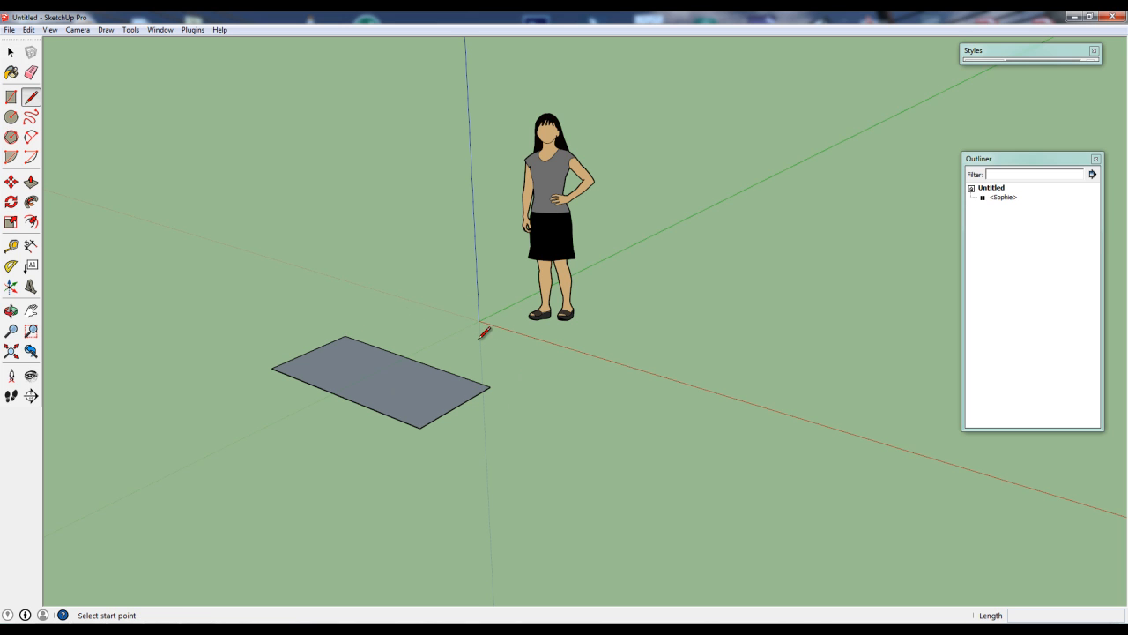
left_click(478, 340)
left_click(678, 405)
- Trace several shorter line segments over the new line to divide it at multiple points
left_click(478, 342)
left_click(532, 359)
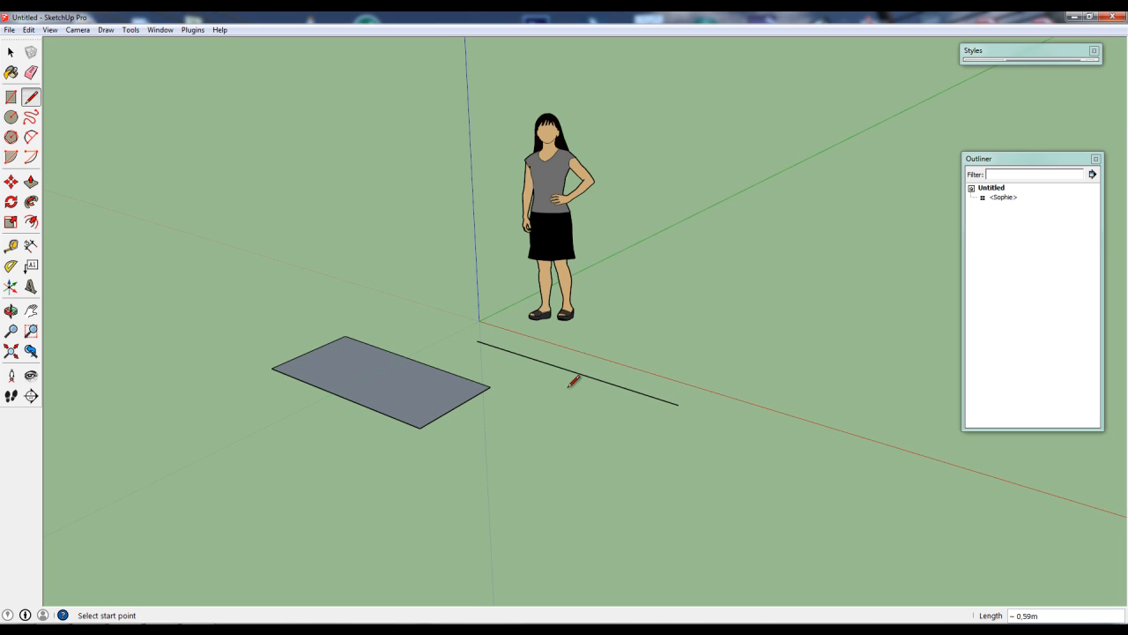
left_click(506, 349)
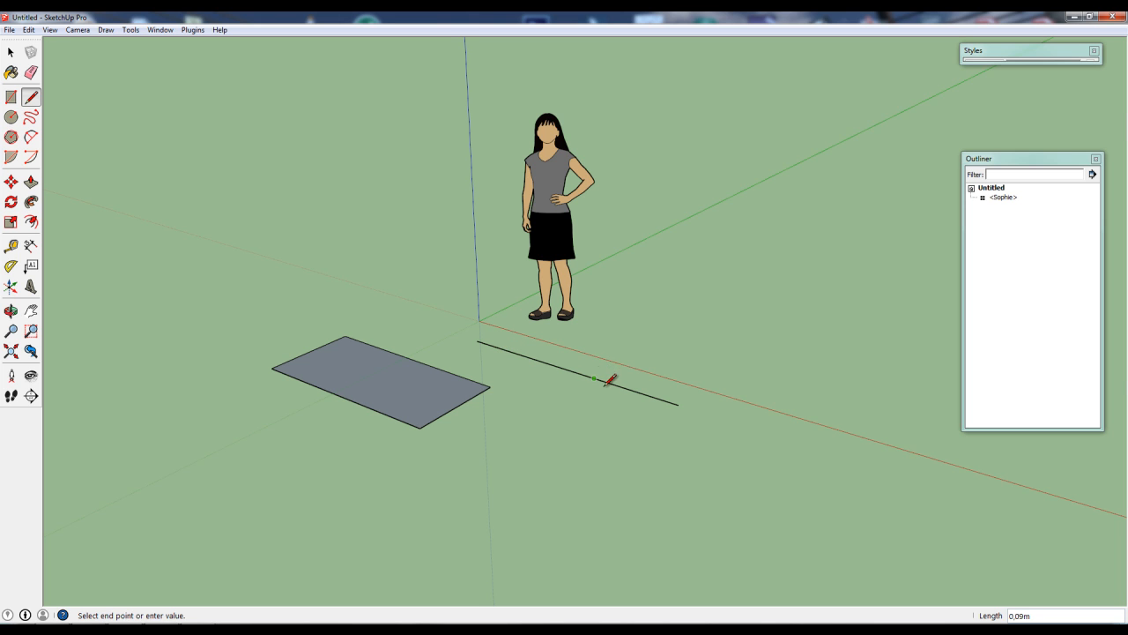
left_click(560, 368)
left_click(653, 397)
left_click(679, 402)
left_click(605, 382)
left_click(678, 403)
left_click(678, 402)
- Move the Outliner out of the way and enable Endpoints in the Simple Style's edge settings
middle_click_drag(573, 406, 573, 449)
scroll(575, 448, "up", 2)
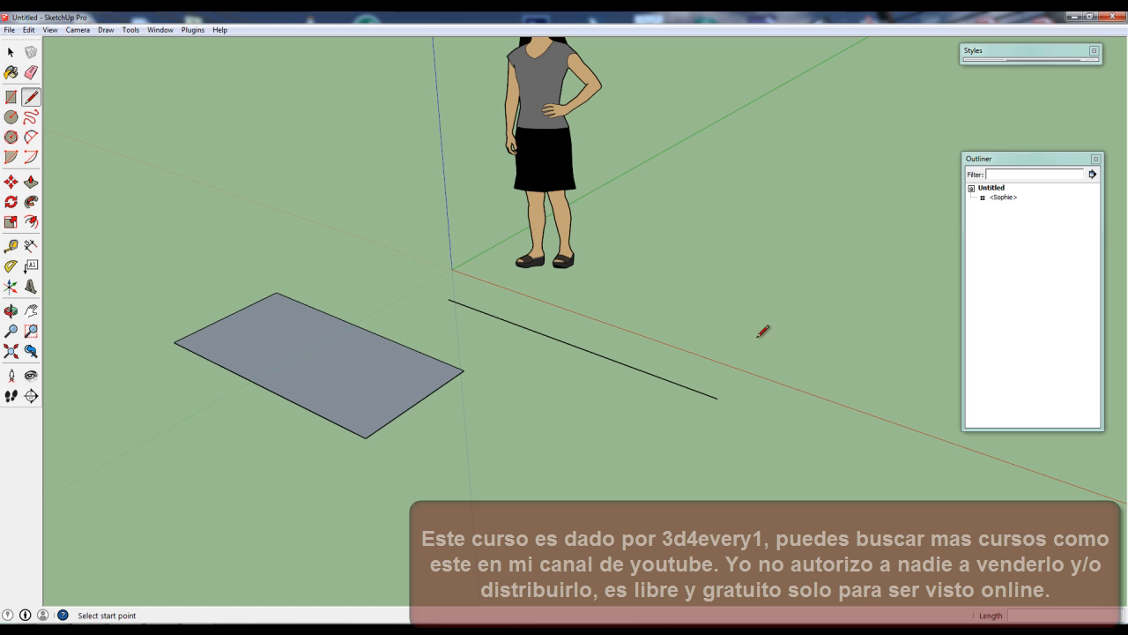
left_click(10, 52)
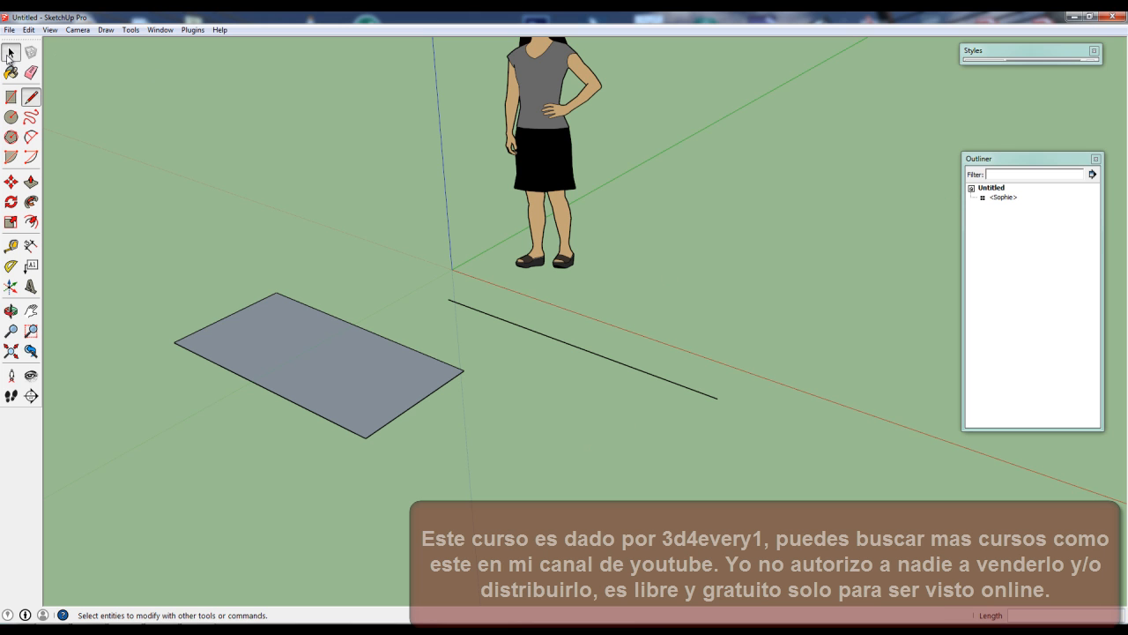
left_click_drag(1039, 167, 1034, 312)
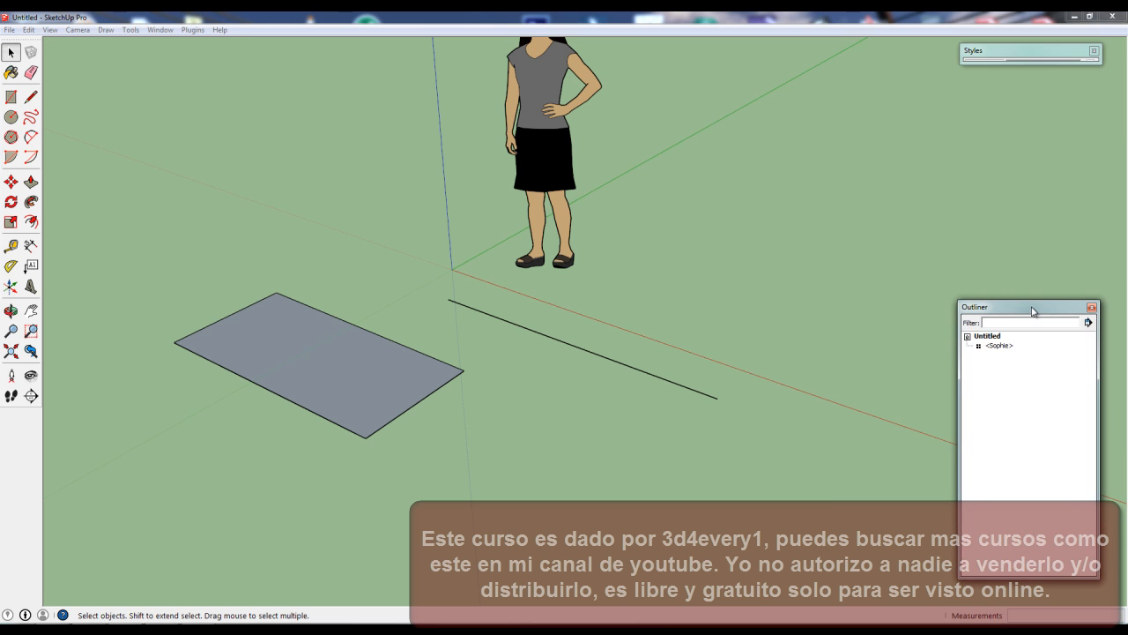
left_click(1020, 57)
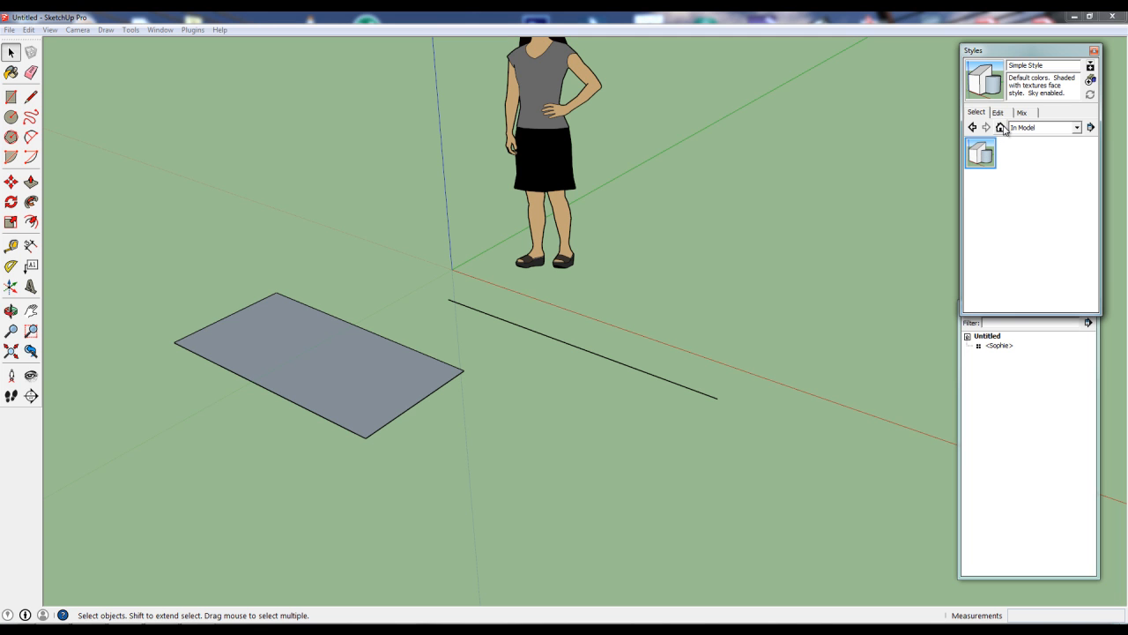
left_click(1000, 114)
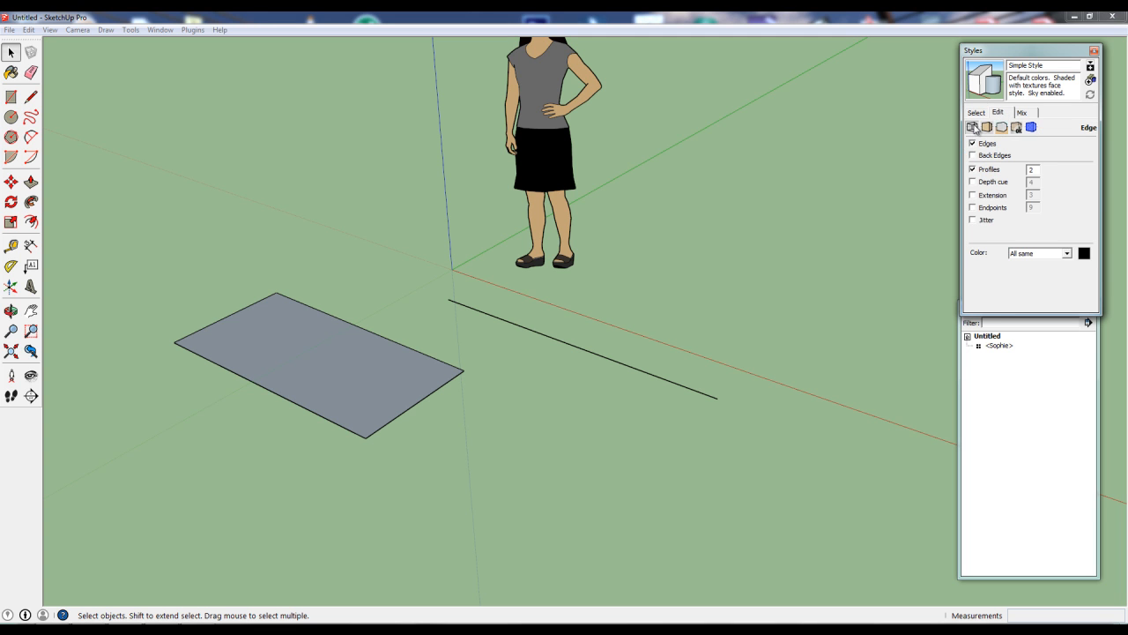
left_click(975, 209)
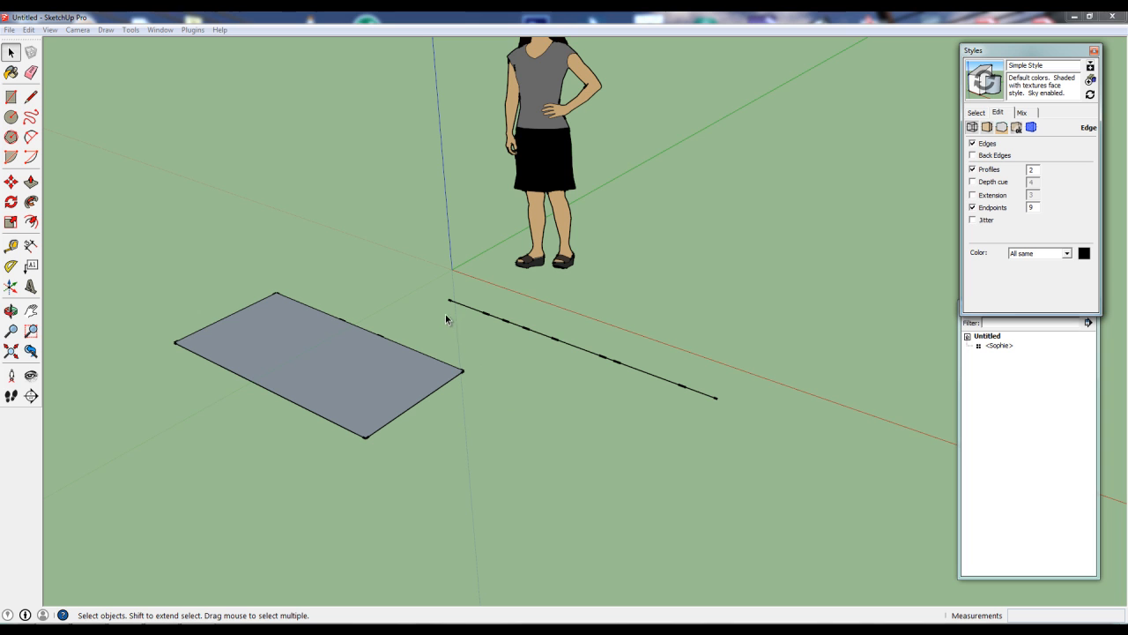
- Draw one unbroken line in front of the divided line and parallel to it
left_click(34, 96)
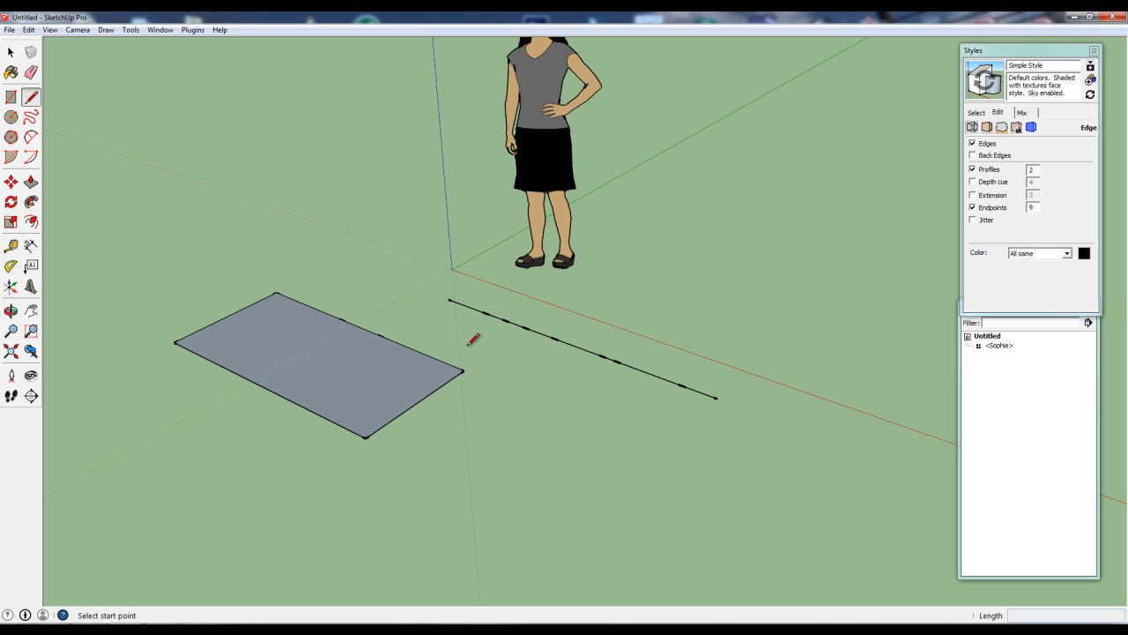
left_click(430, 315)
left_click(698, 418)
key("Escape")
key("space")
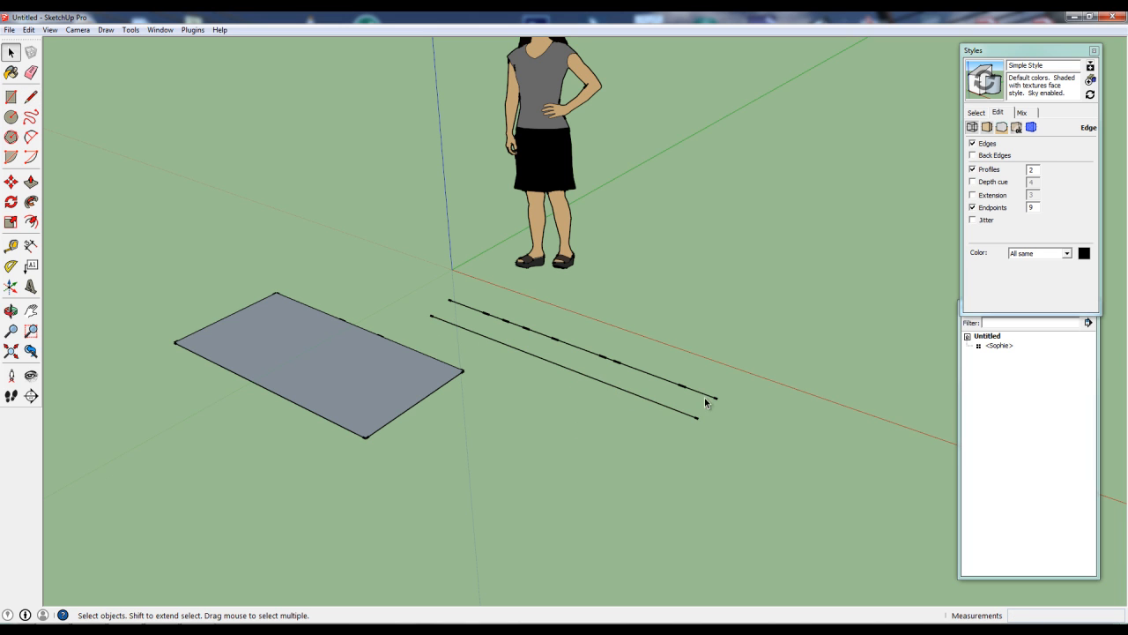
- Compare the two parallel lines by selecting the unbroken one and individual segments of the divided one
left_click(454, 325)
scroll(512, 368, "up", 1)
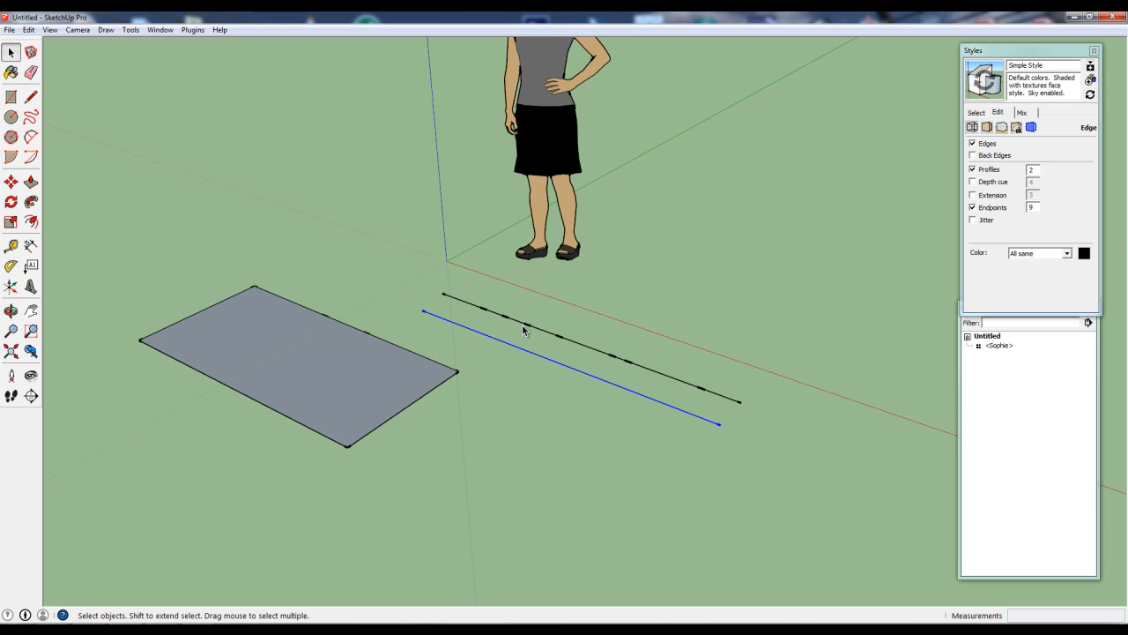
left_click(464, 305)
left_click(495, 314)
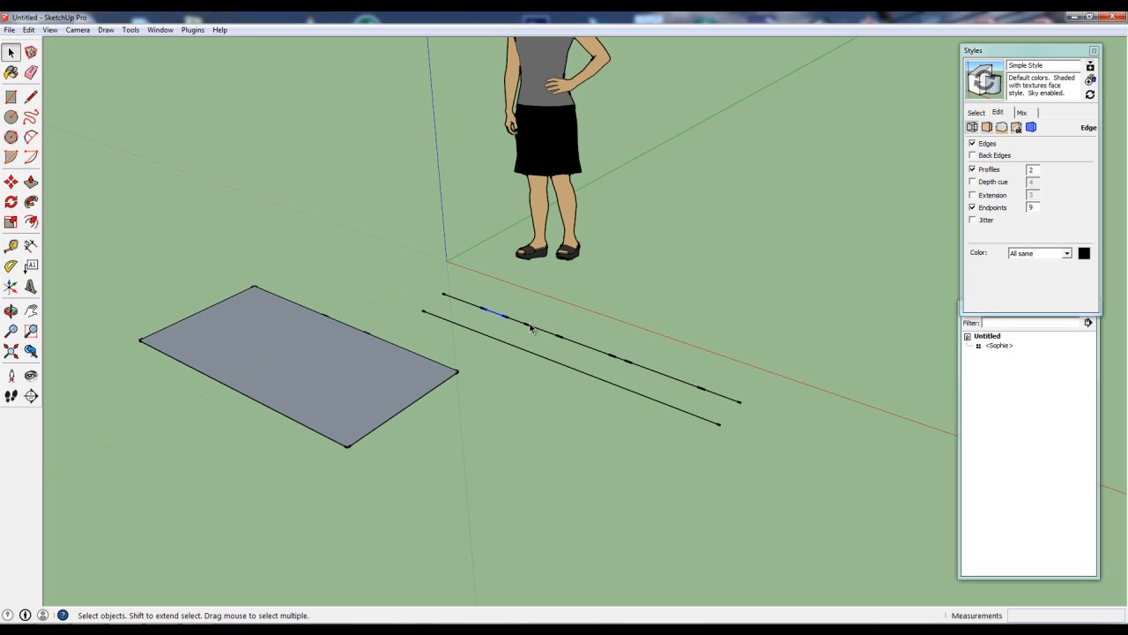
left_click(516, 323)
left_click(540, 331)
left_click(593, 349)
left_click(593, 348)
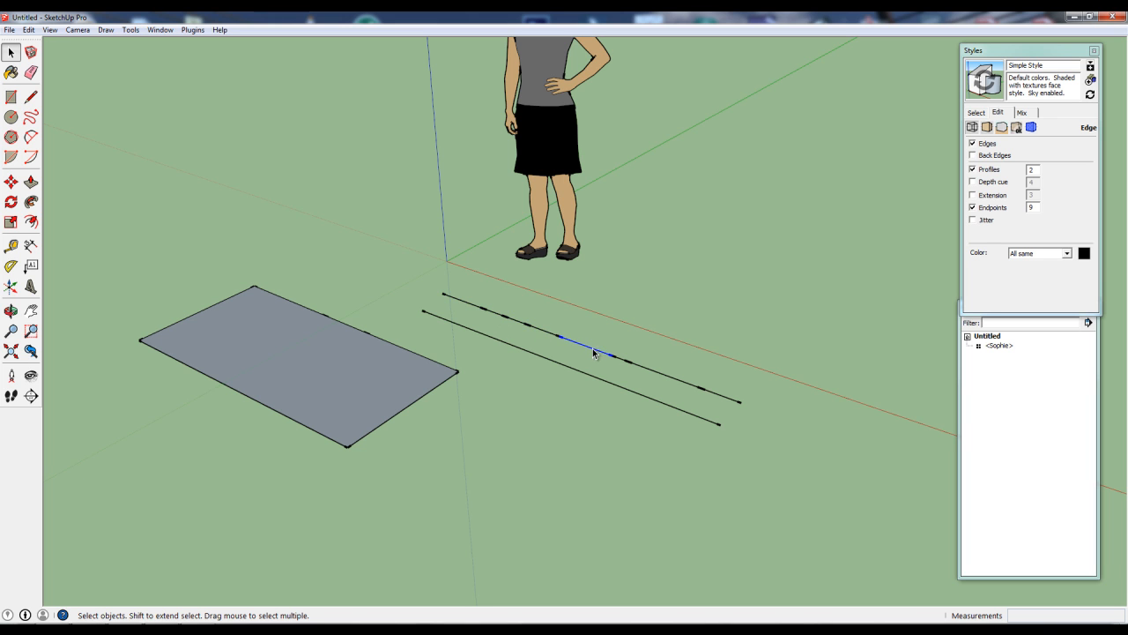
- Turn the Endpoints edge display off and back on, and collapse the Styles window
left_click(973, 208)
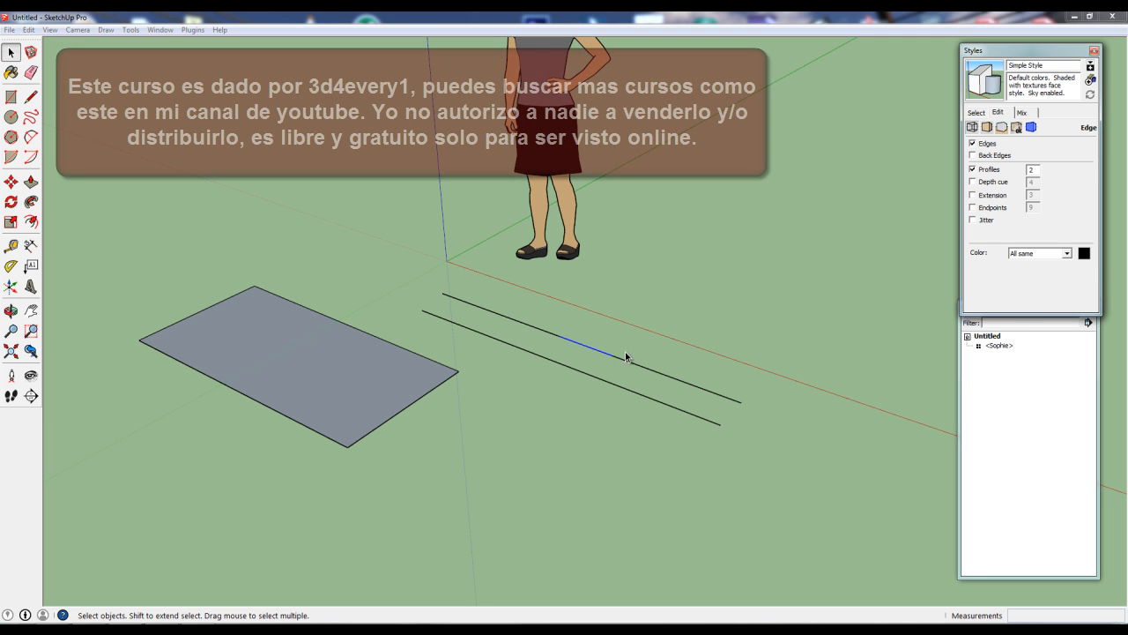
left_click(973, 208)
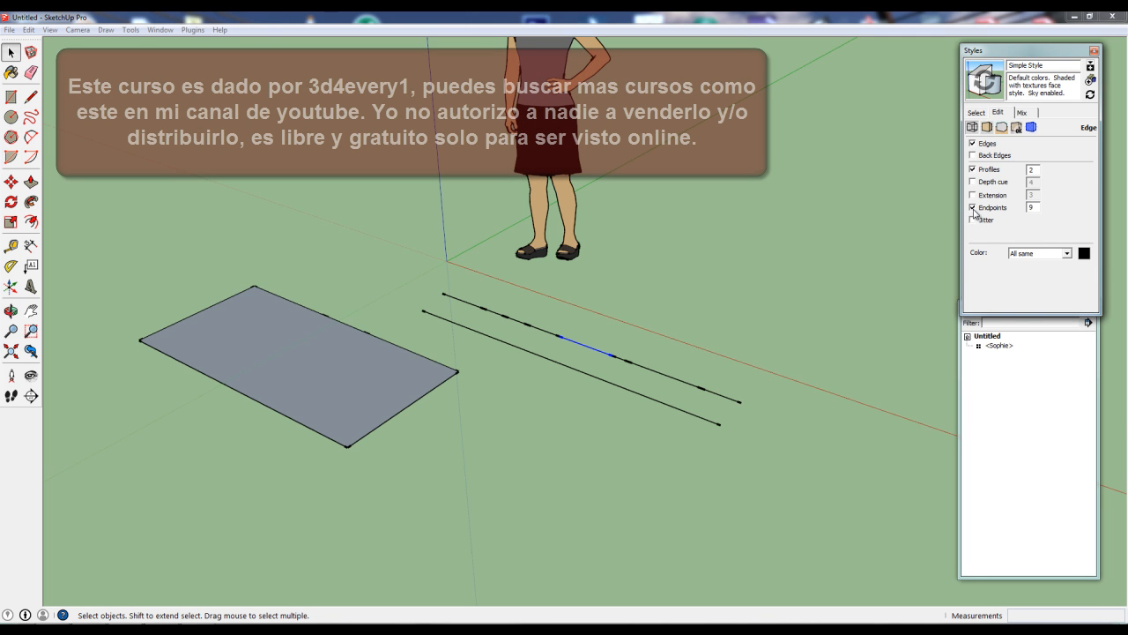
left_click(989, 82)
left_click(1026, 53)
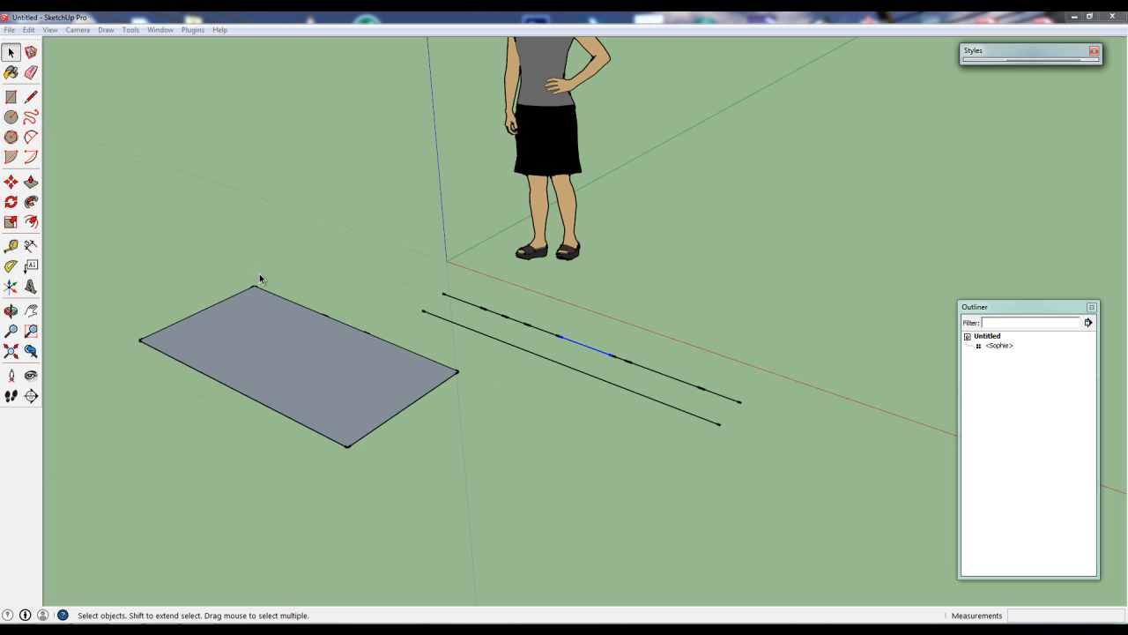
- Select segments of the rectangle's back edge and its face to examine how the shape is divided
left_click(294, 303)
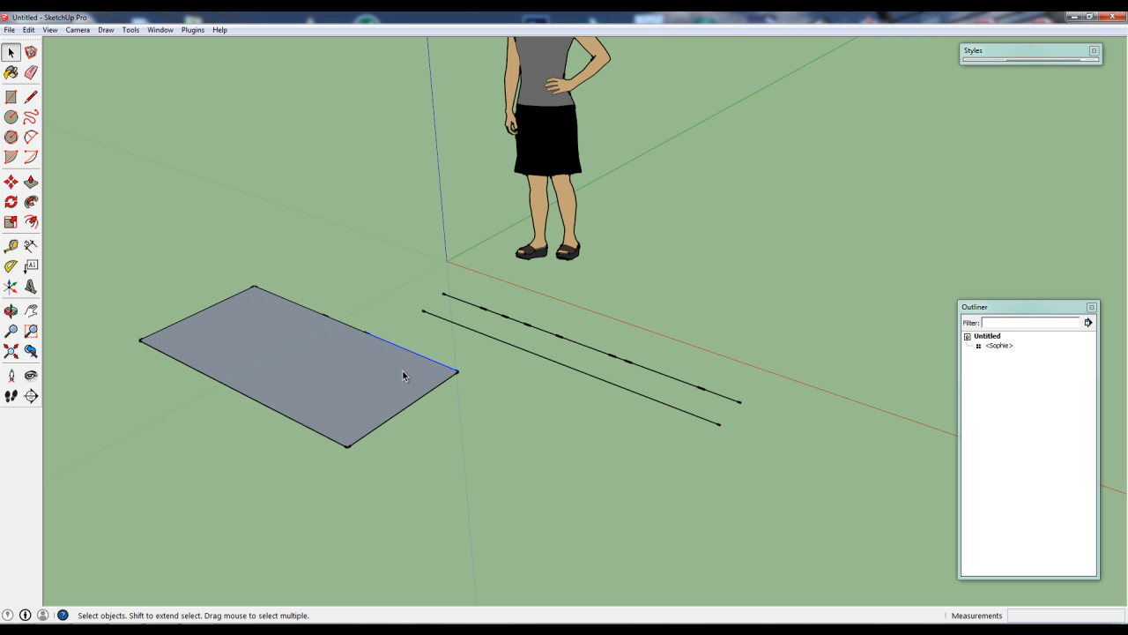
scroll(407, 379, "down", 2)
middle_click_drag(458, 408, 472, 447)
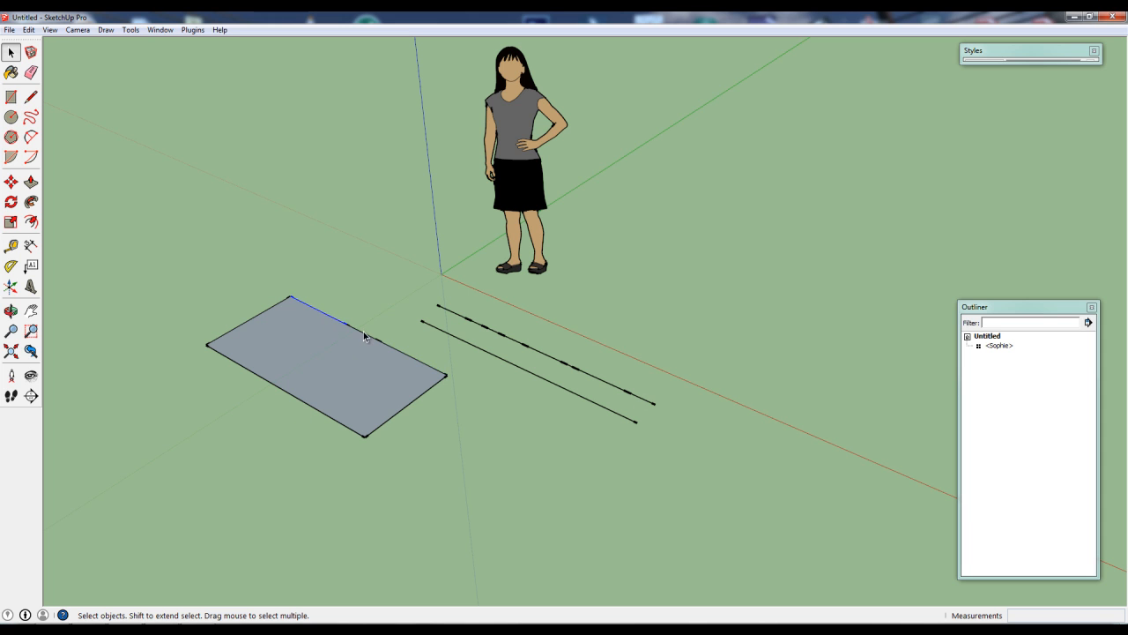
left_click(272, 351)
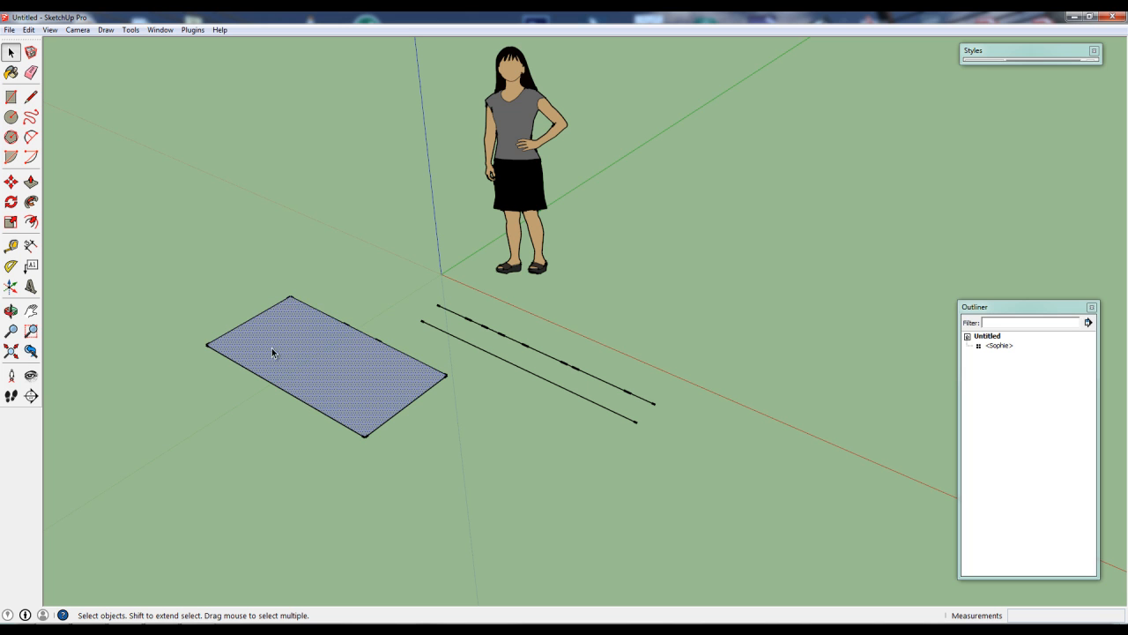
left_click(271, 388)
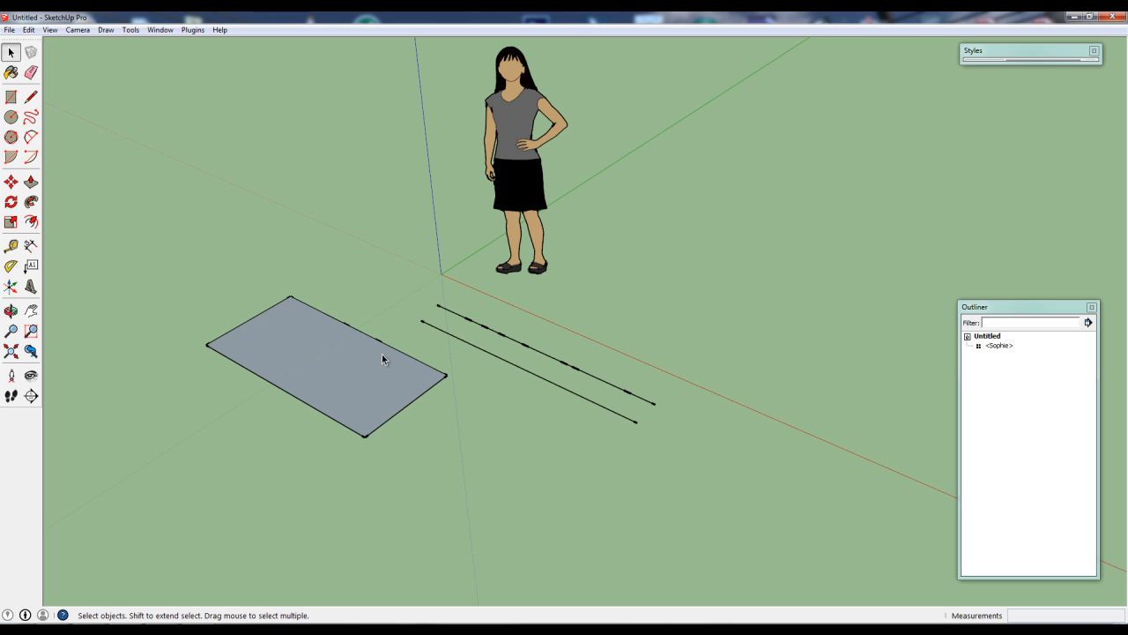
- Draw a line about 0.33 m long along the green axis, outward from the first break point on the rectangle's back edge
middle_click_drag(463, 398, 453, 428)
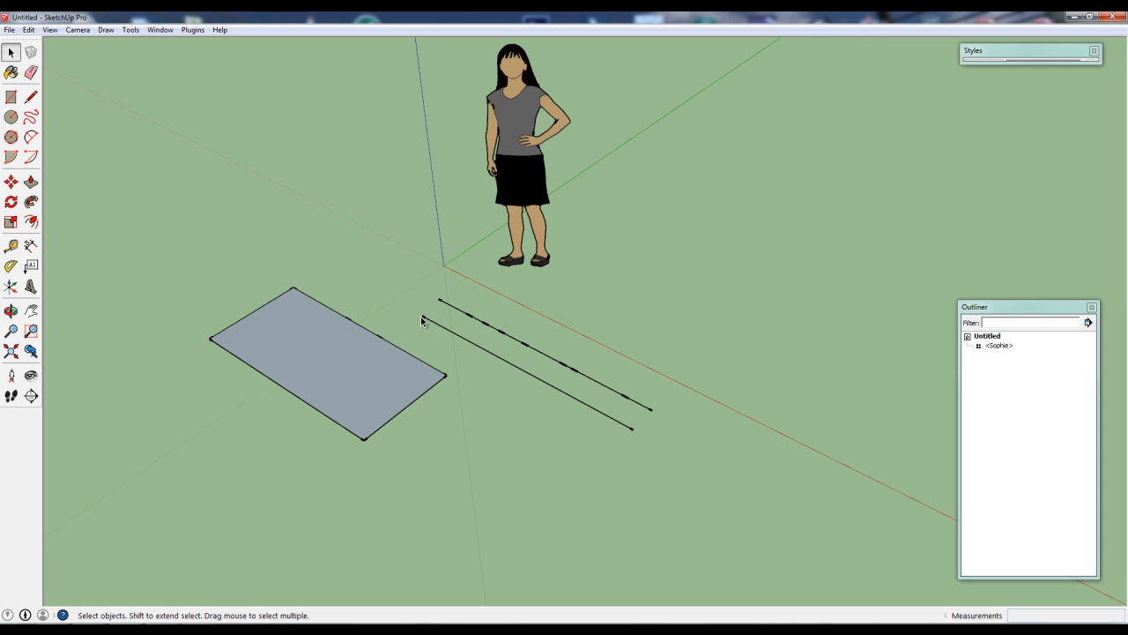
key("l")
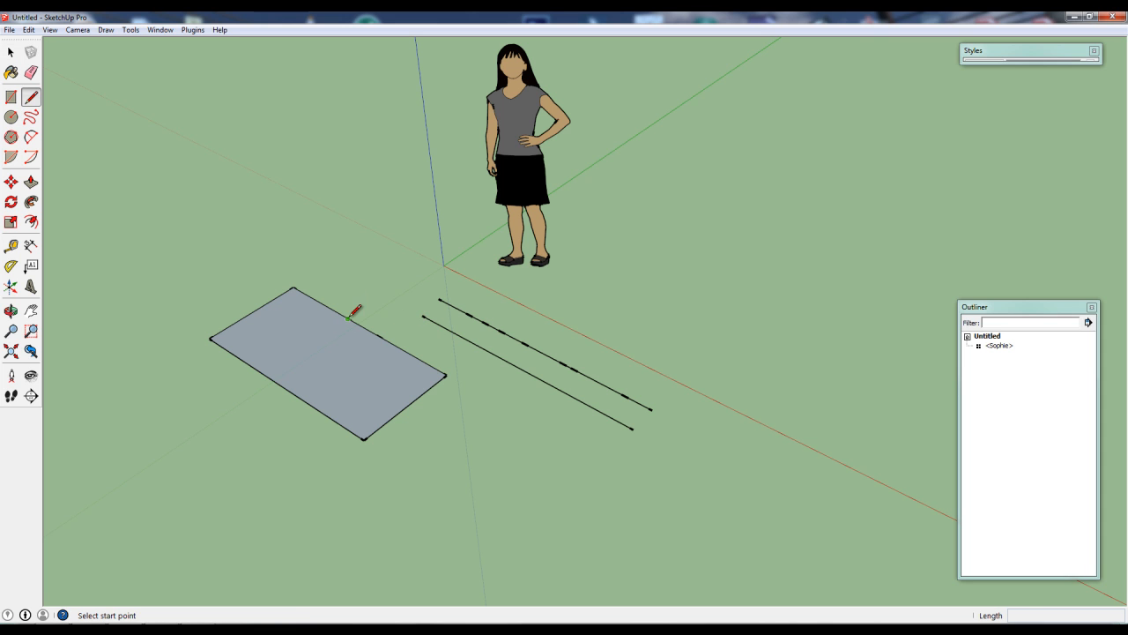
left_click(349, 318)
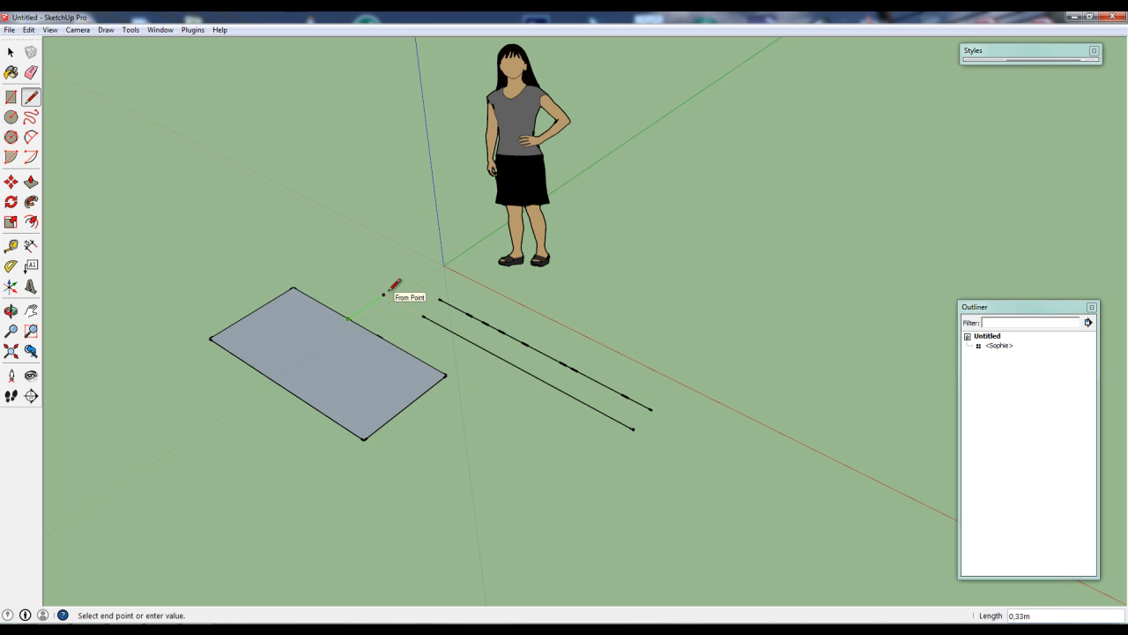
left_click(383, 294)
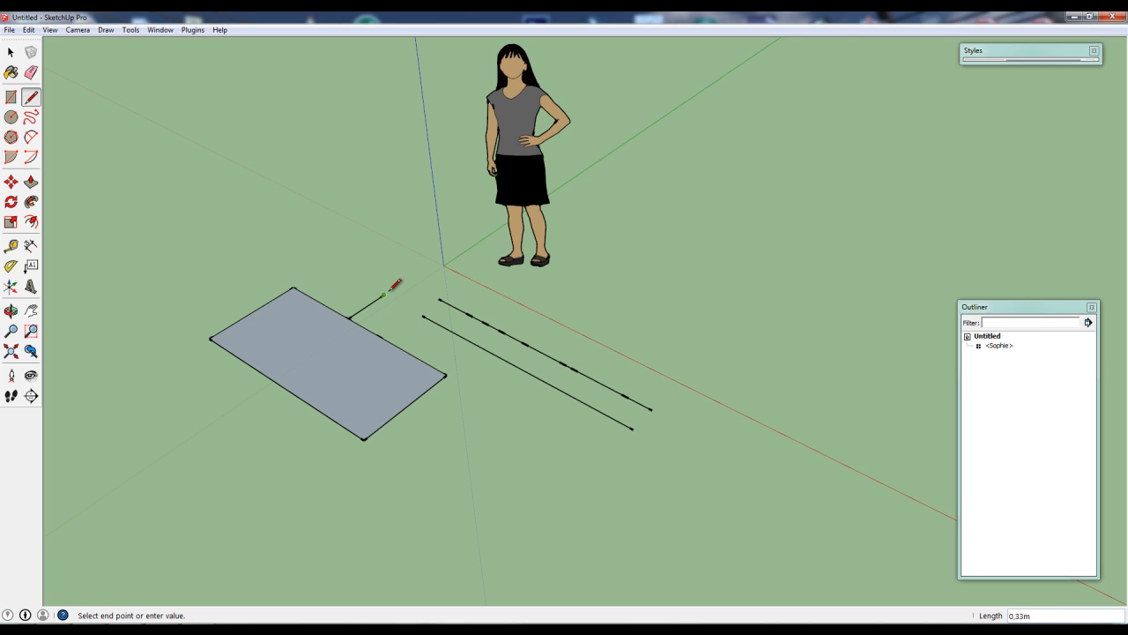
- Close a triangle with a diagonal line to the back edge's second break point, and erase that diagonal
left_click(380, 336)
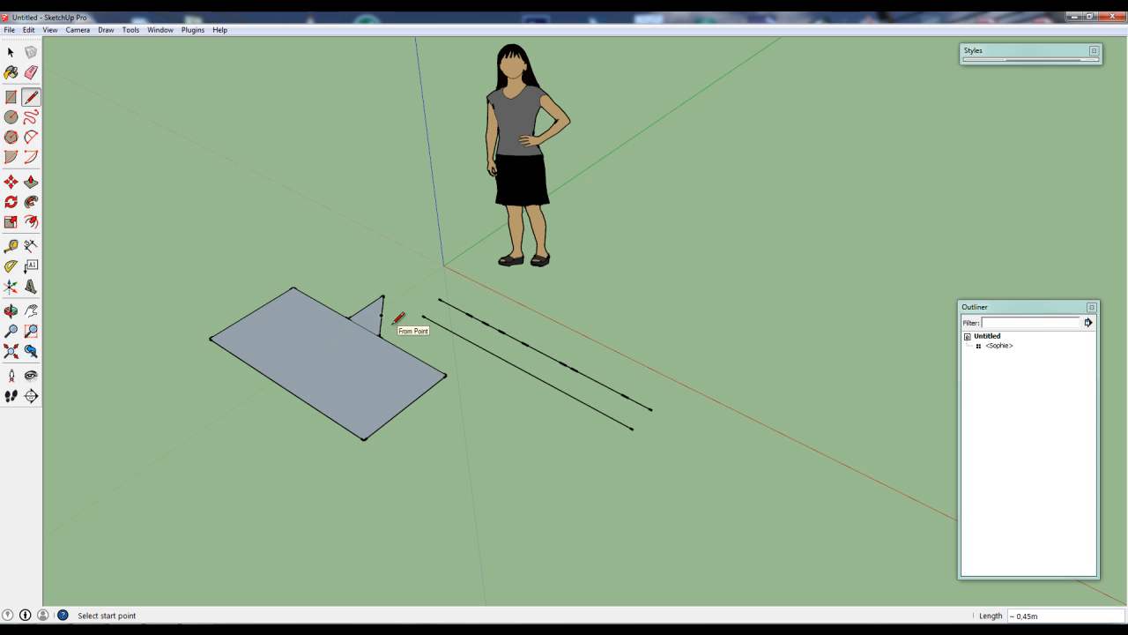
key("e")
left_click(381, 314)
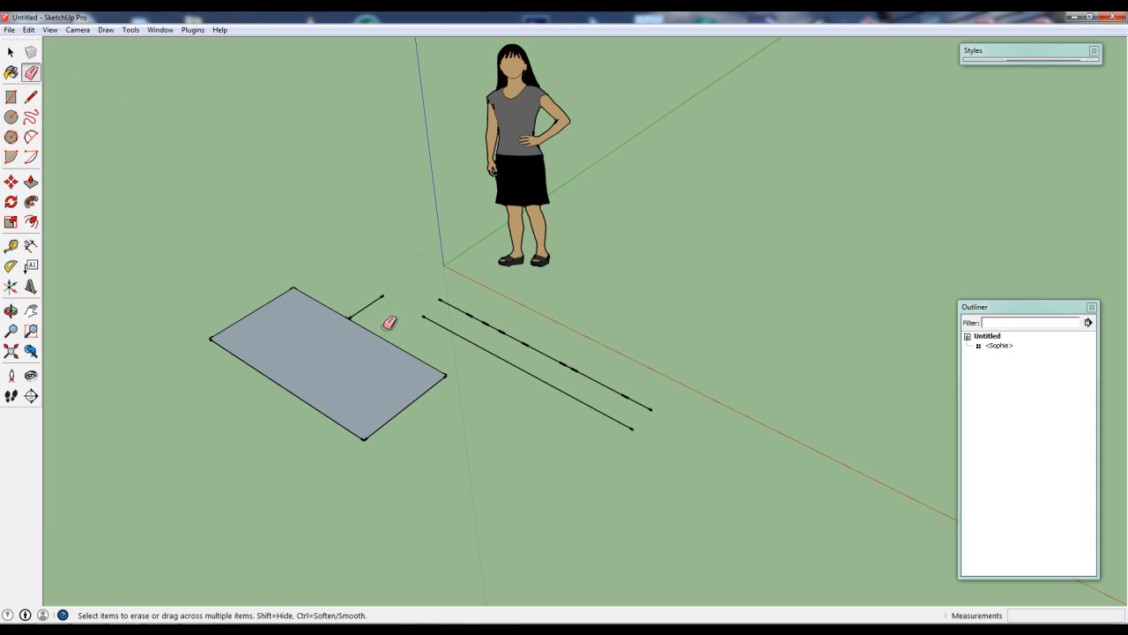
- Erase the loose line standing out from the rectangle's back edge
key("l")
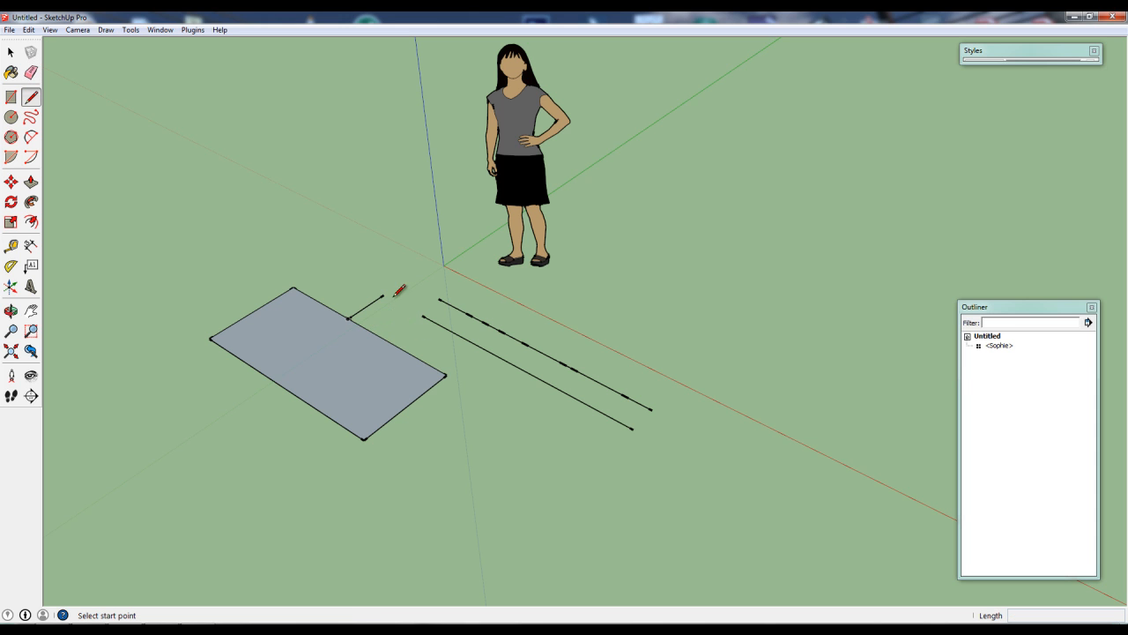
key("e")
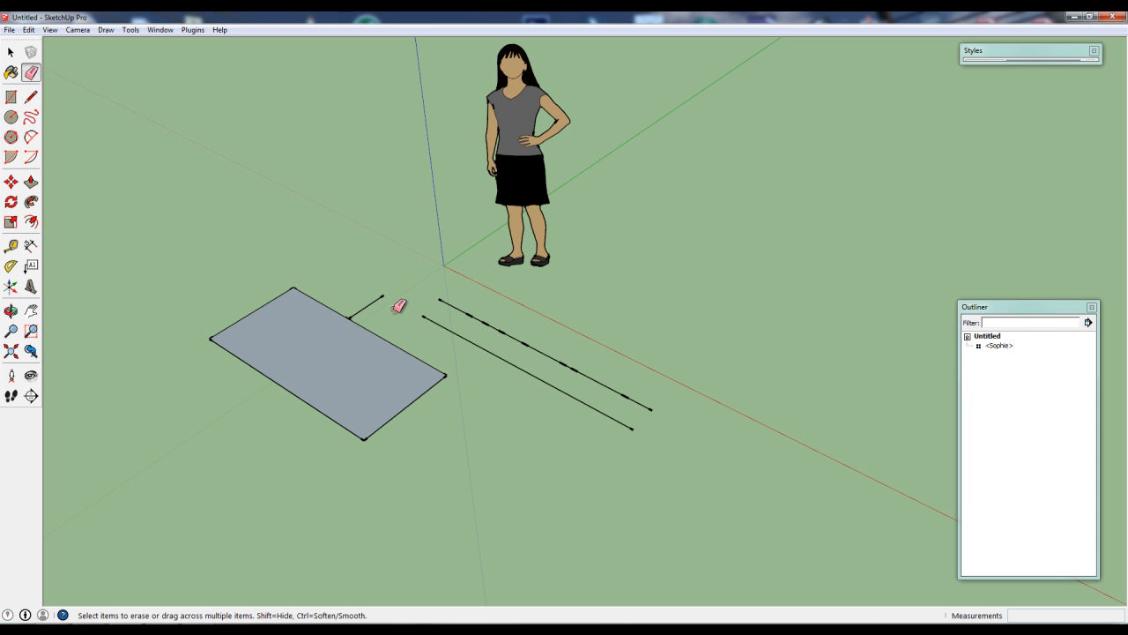
left_click(368, 296)
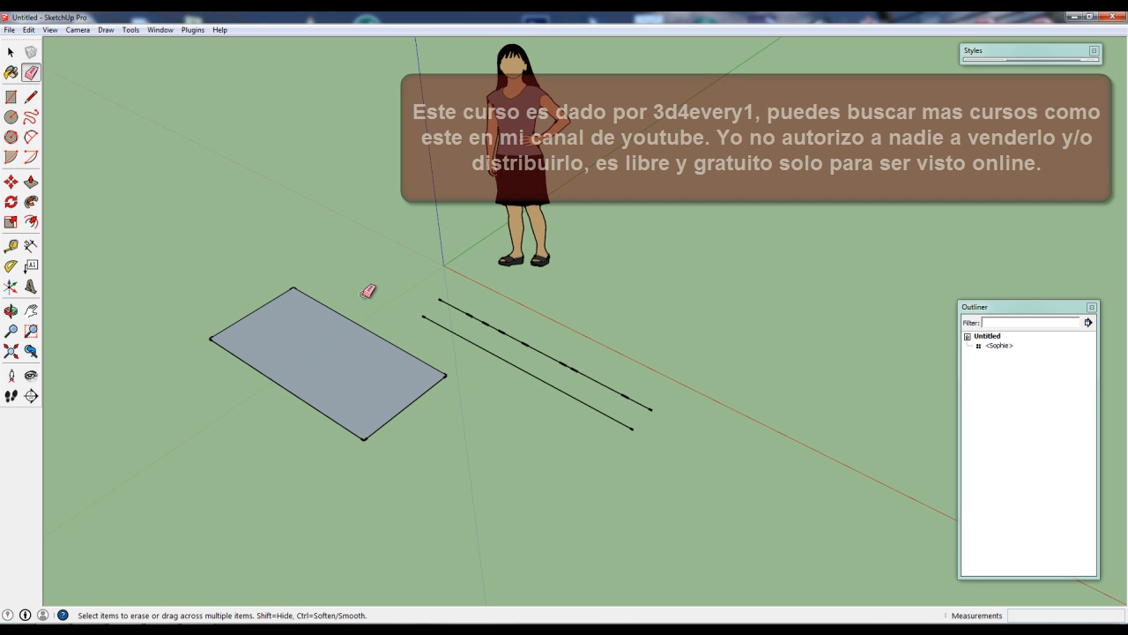
- Divide the rectangle's back edge again by drawing consecutive line segments along it, starting at its far corner
key("l")
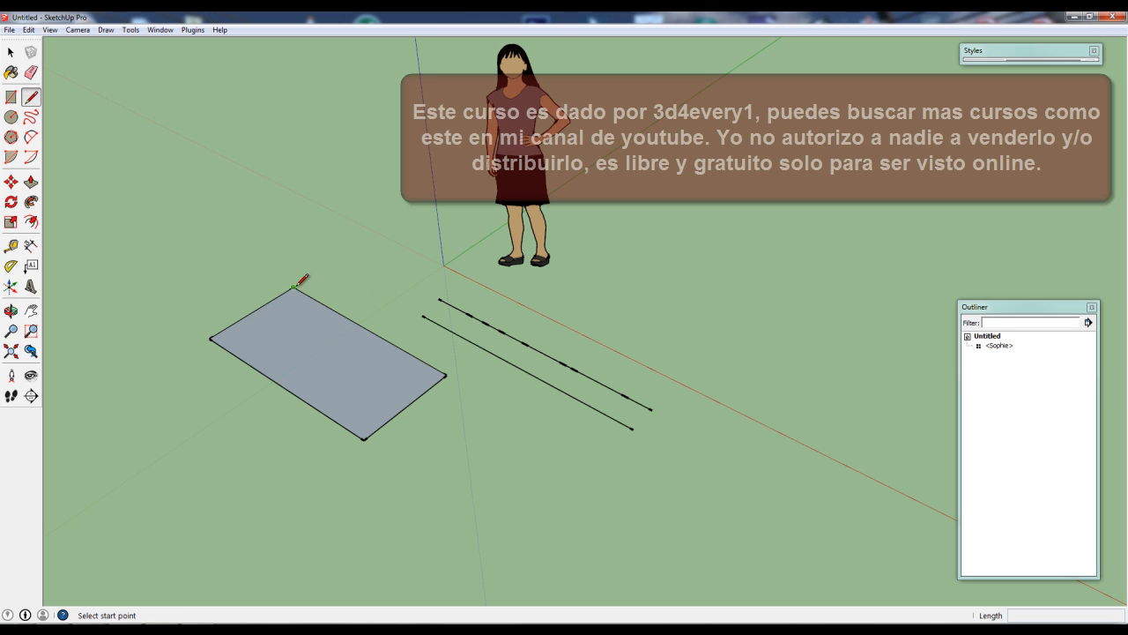
left_click(295, 288)
left_click(345, 315)
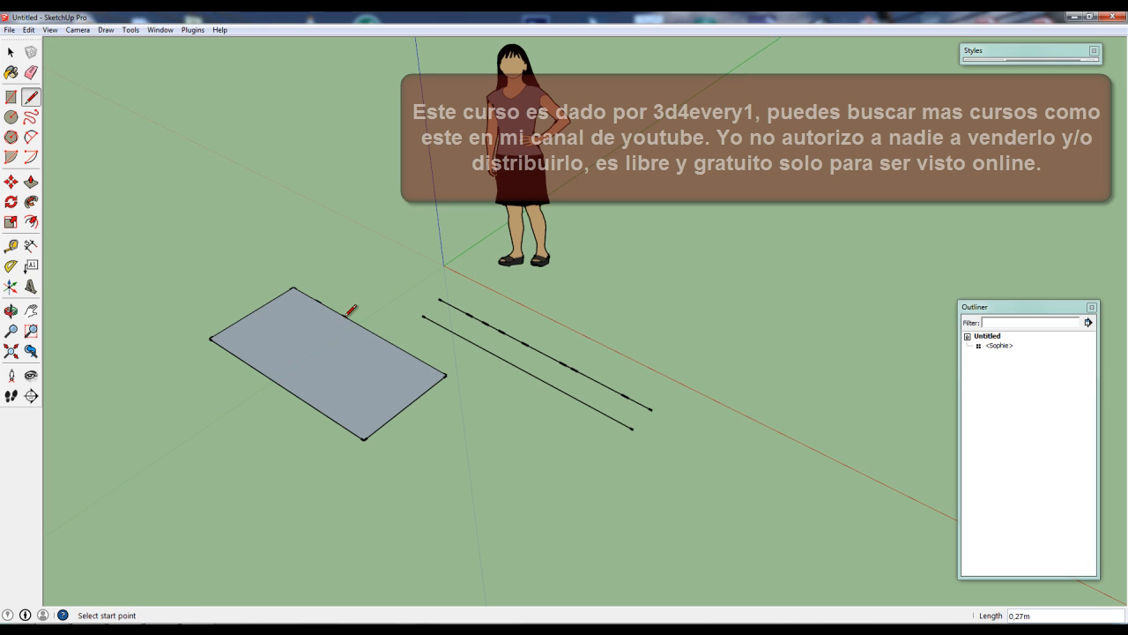
left_click(345, 315)
left_click(373, 330)
- Draw a triangle on the back edge, running outward along the green axis from the last break point and diagonally back to the previous one
left_click(371, 330)
left_click(405, 307)
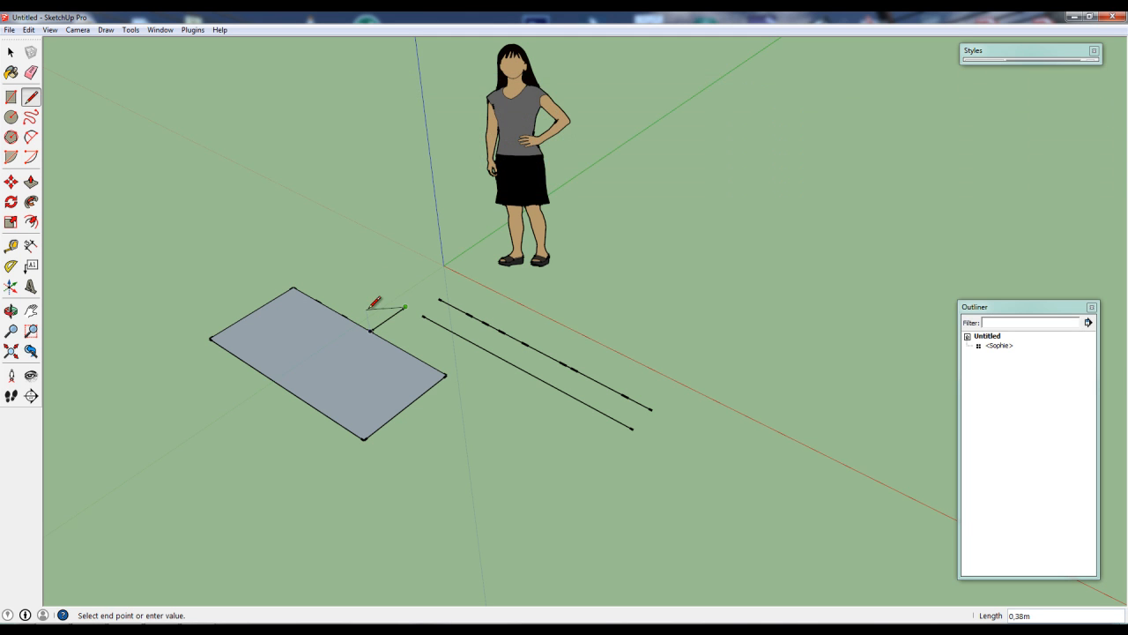
left_click(345, 314)
- Draw a separate line ending at the back edge's first break point, and erase it together with the triangle
left_click(370, 298)
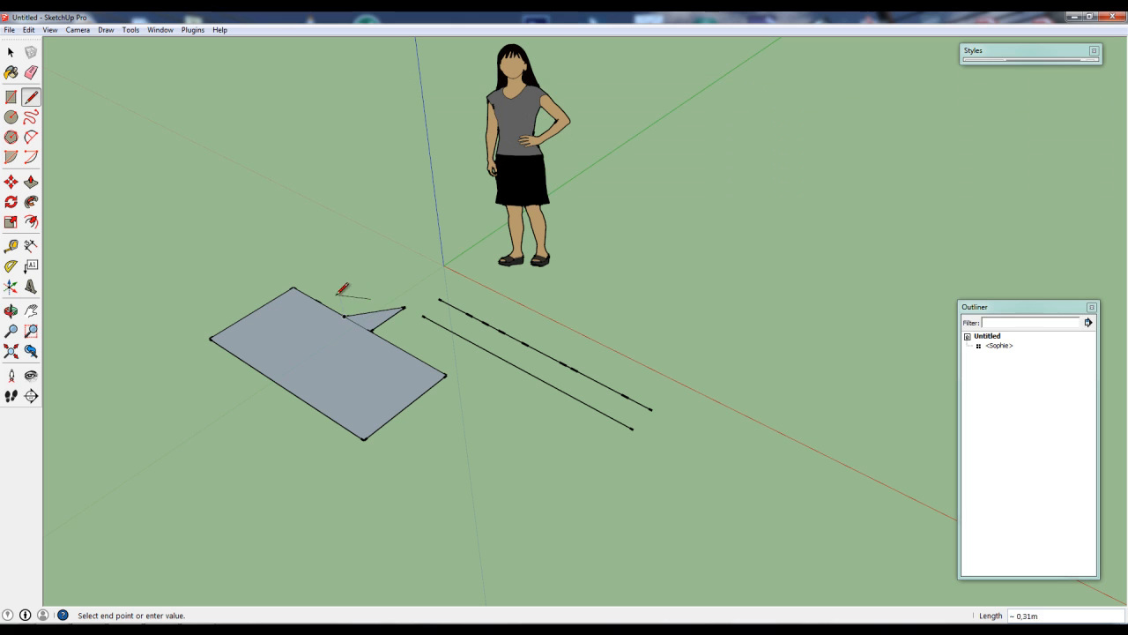
left_click(319, 301)
key("Escape")
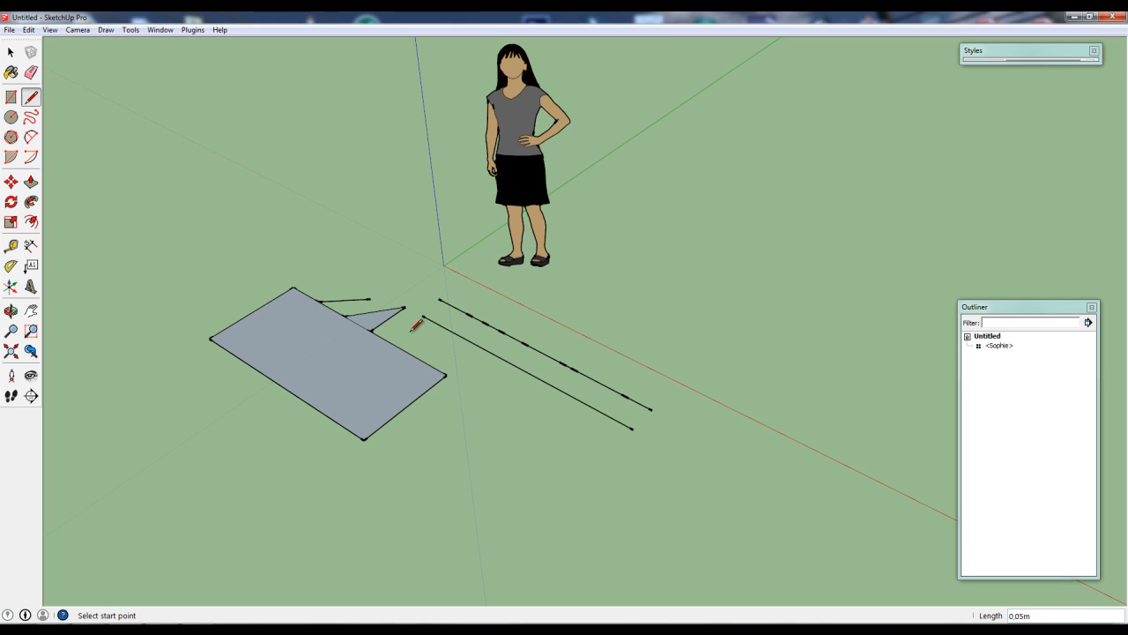
key("e")
left_click_drag(414, 329, 332, 282)
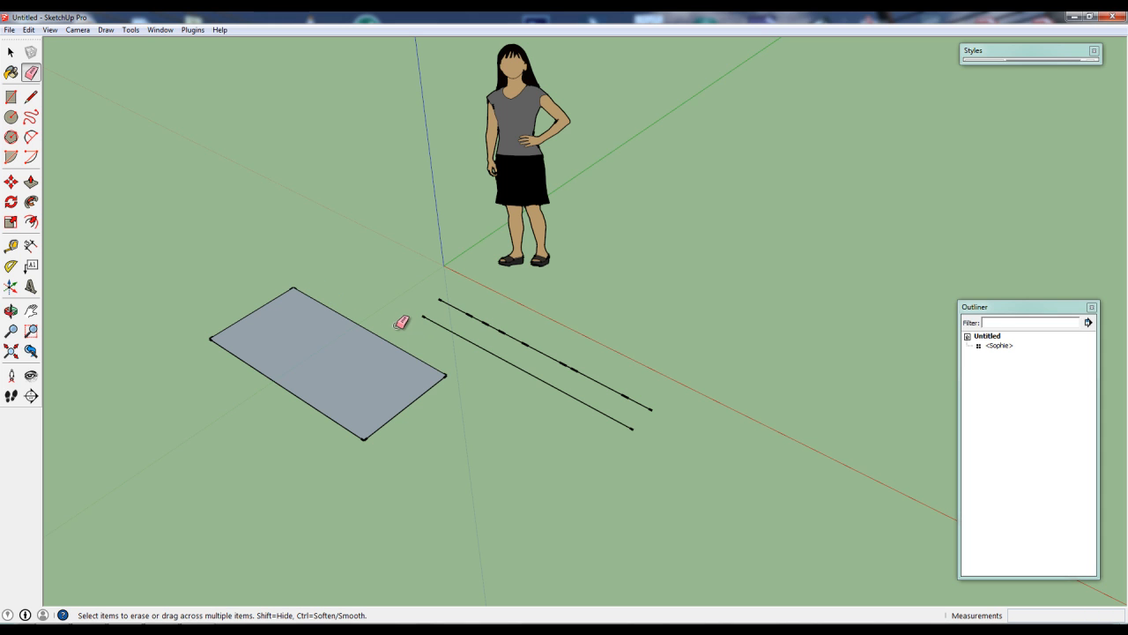
- Draw a single line outward along the green axis from the rectangle's back edge, and erase it
key("l")
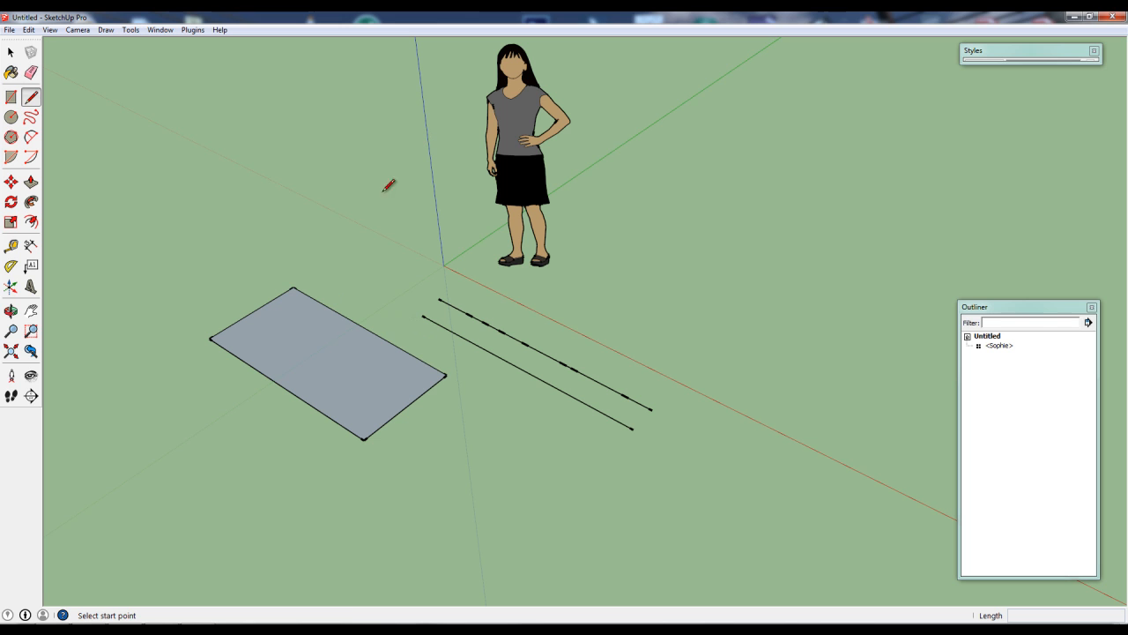
left_click(326, 306)
left_click(365, 281)
key("Escape")
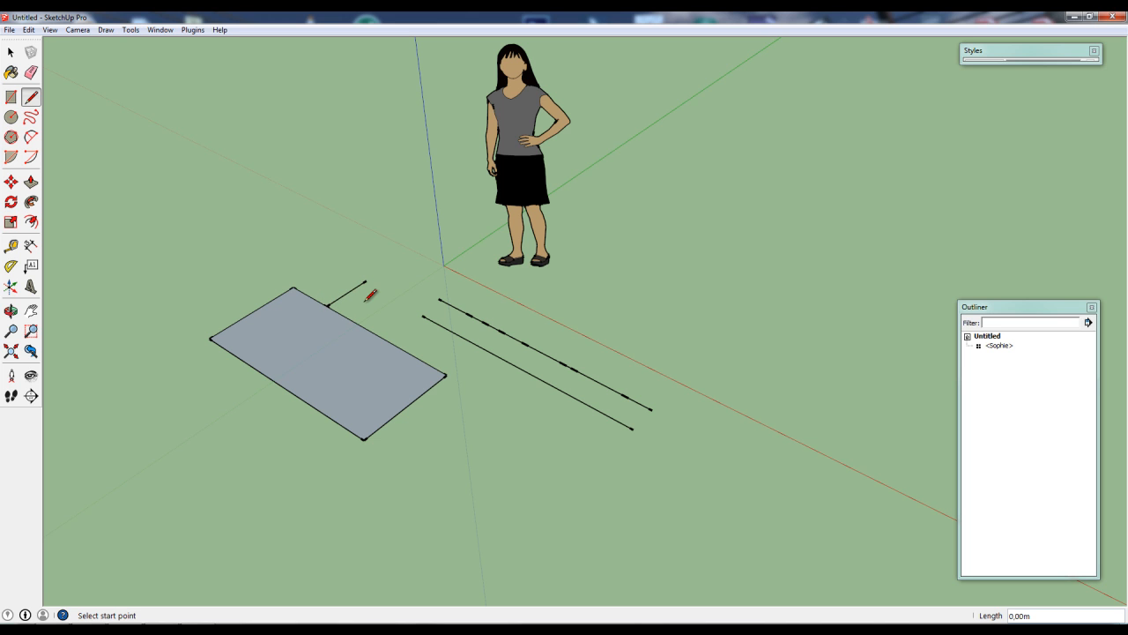
key("e")
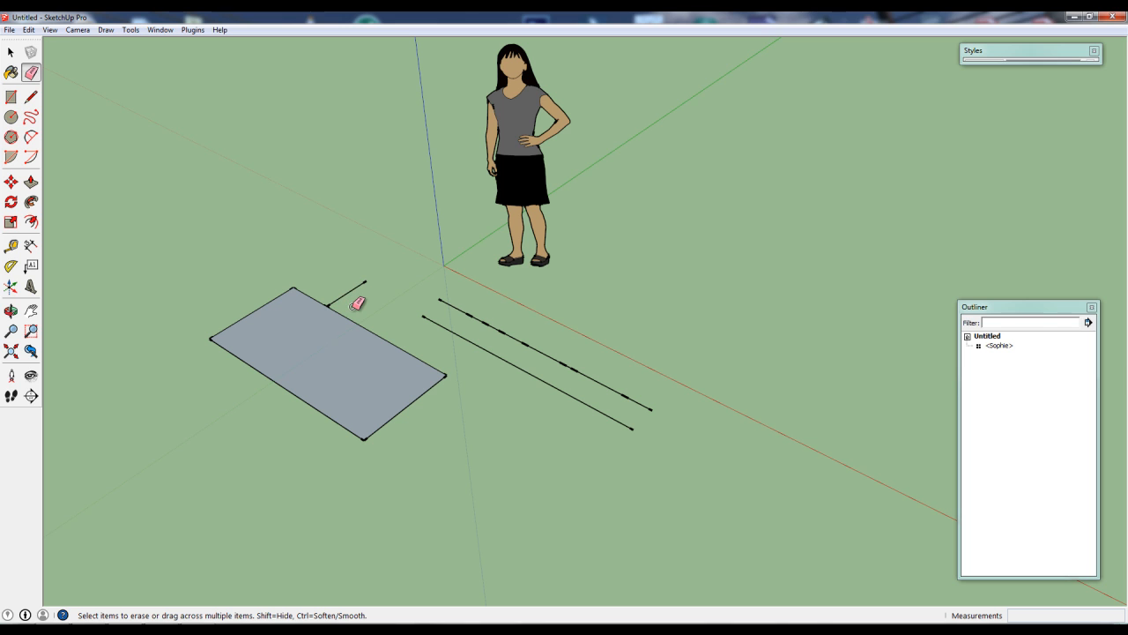
left_click_drag(364, 290, 341, 286)
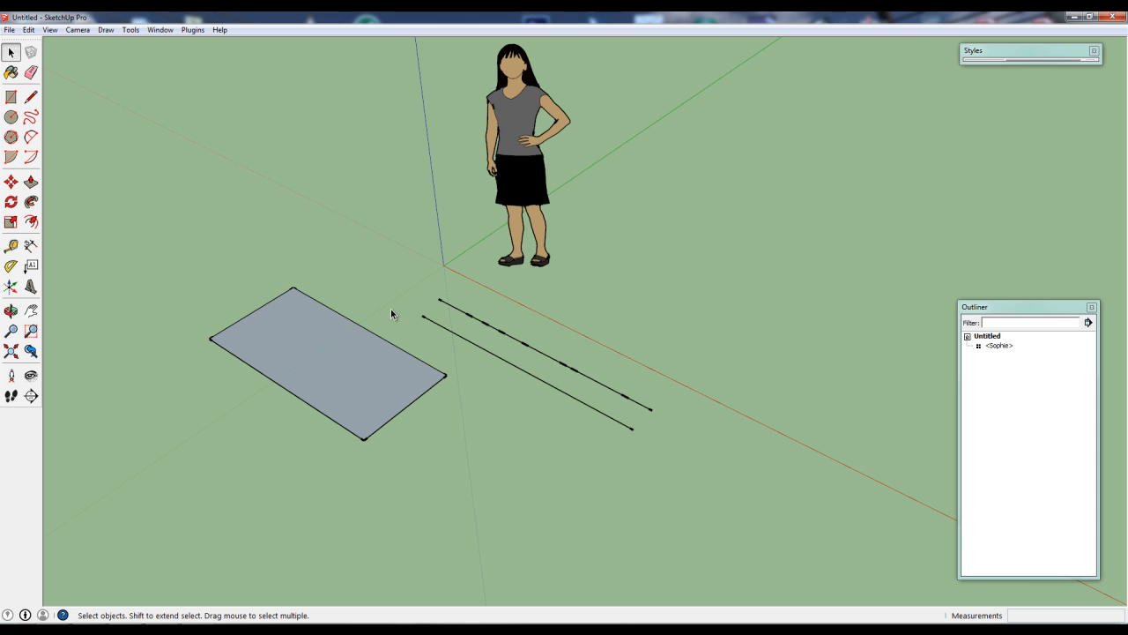
- Open the Model Info statistics and examine the Edges, Faces and Component Instances entries for the entire model
middle_click_drag(400, 335, 513, 445)
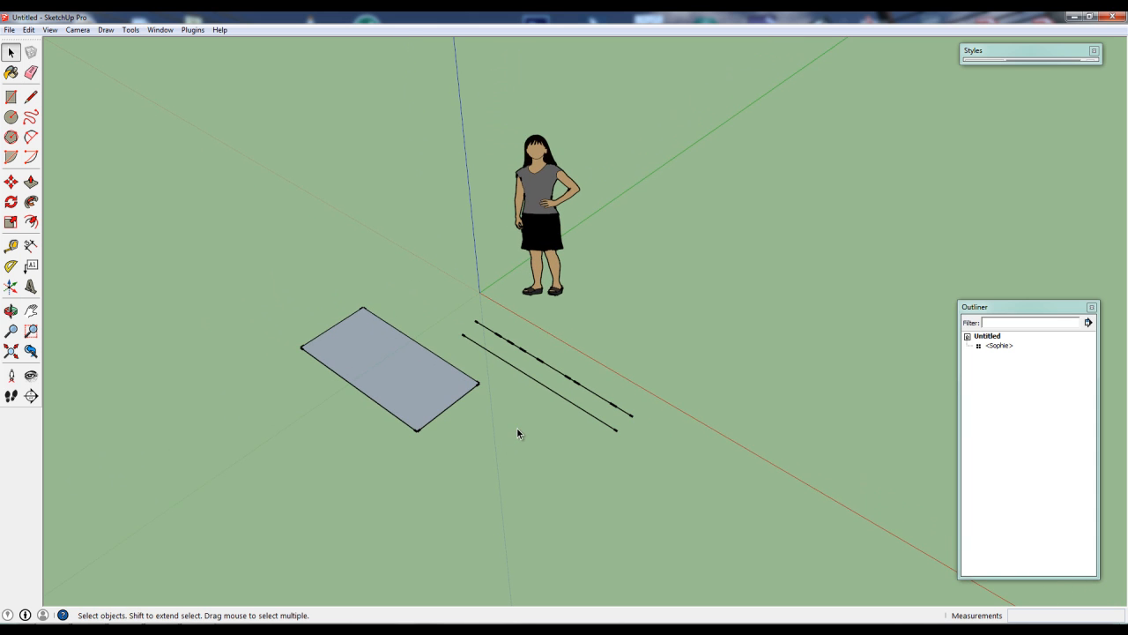
scroll(508, 372, "up", 3)
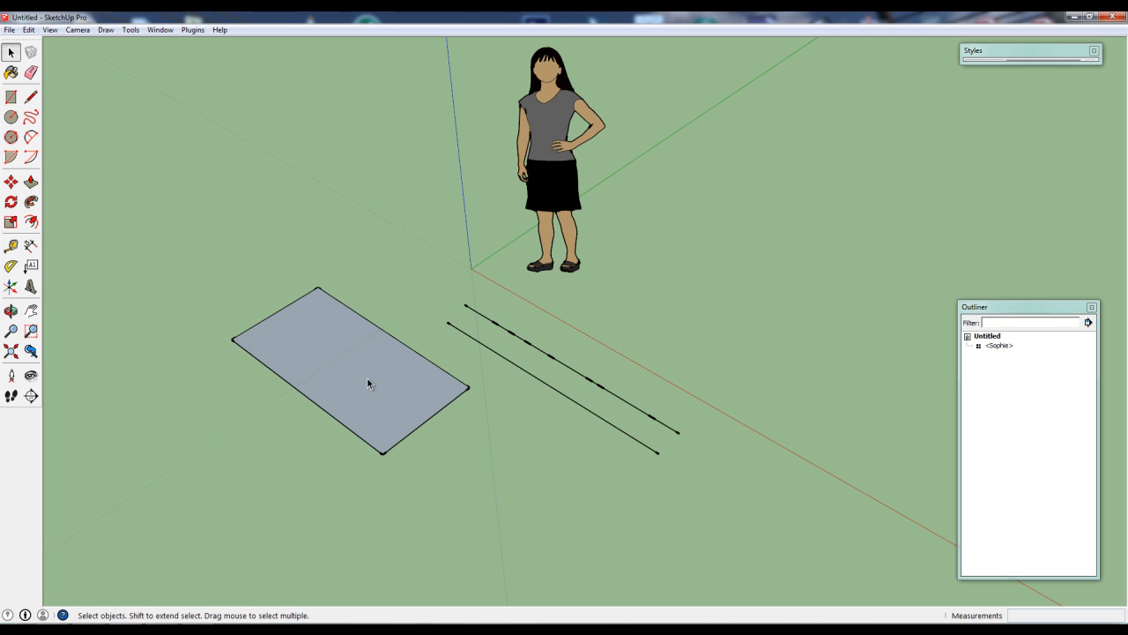
middle_click_drag(368, 381, 370, 369)
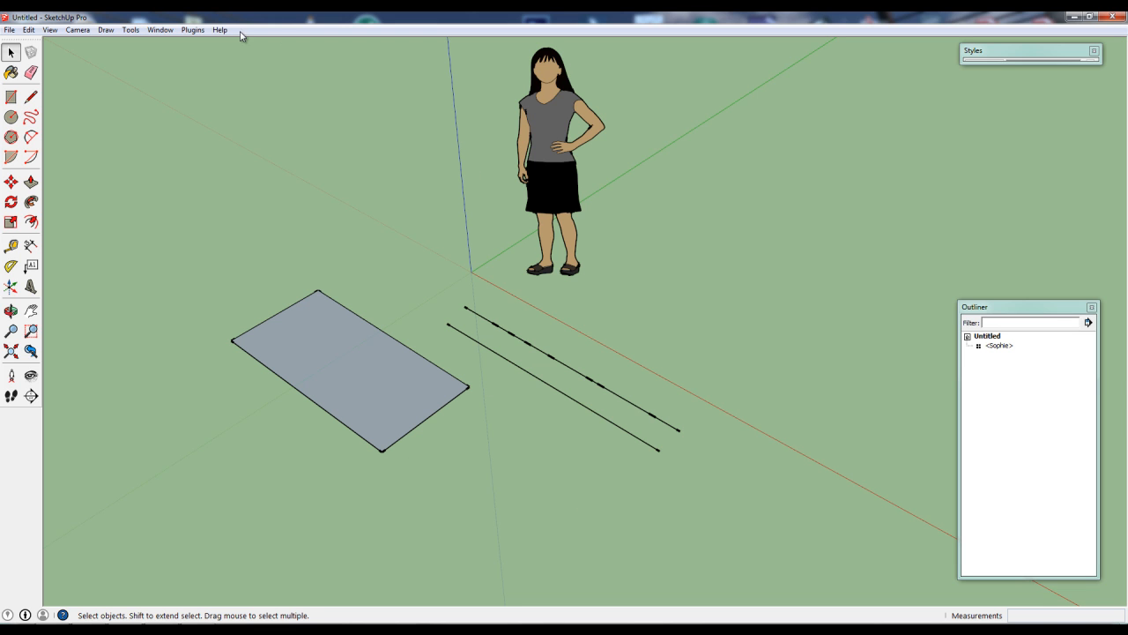
left_click(162, 33)
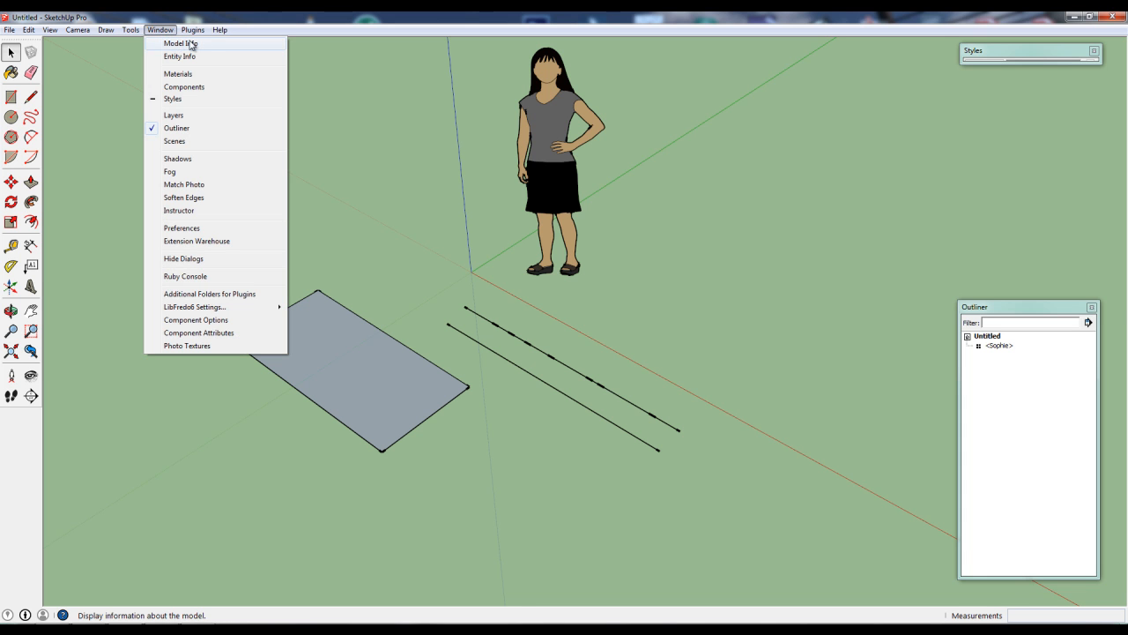
left_click(177, 45)
left_click_drag(772, 52, 840, 75)
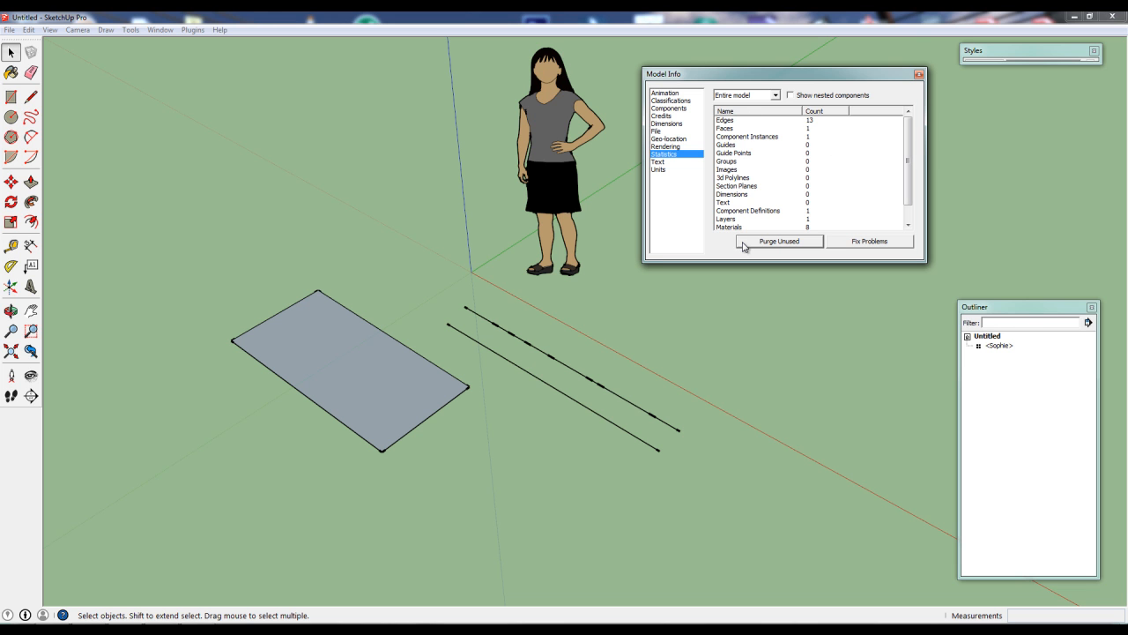
left_click(726, 123)
left_click(728, 130)
left_click(757, 138)
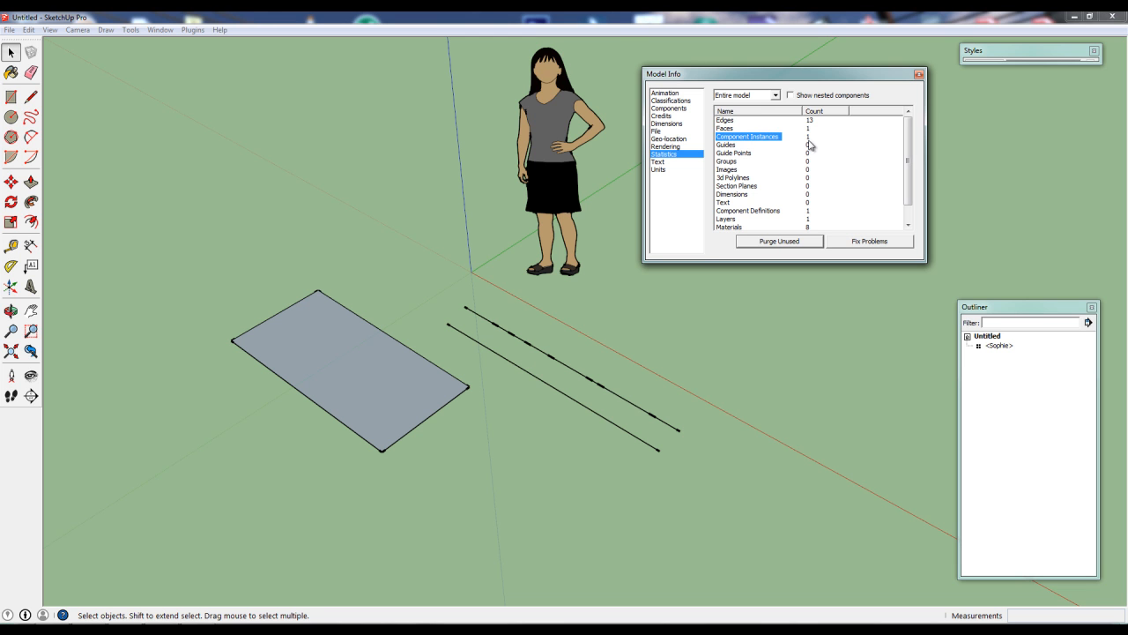
left_click_drag(786, 78, 785, 60)
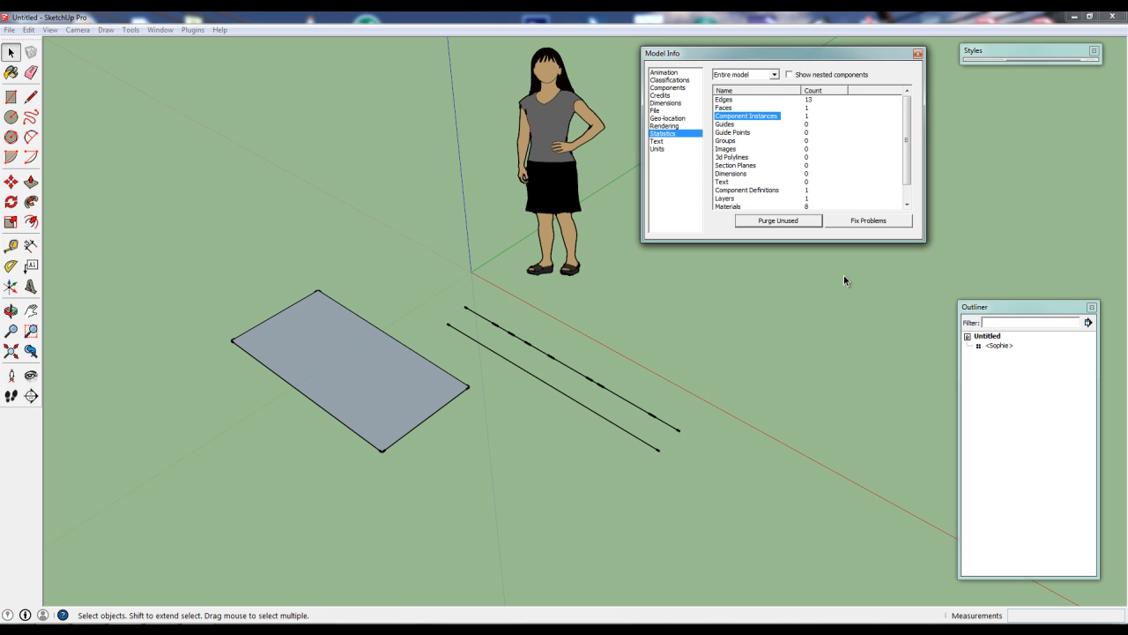
- Copy the Sophie component about 1.40 m along the red axis, and shift the Model Info window clear of the copy
left_click(1002, 347)
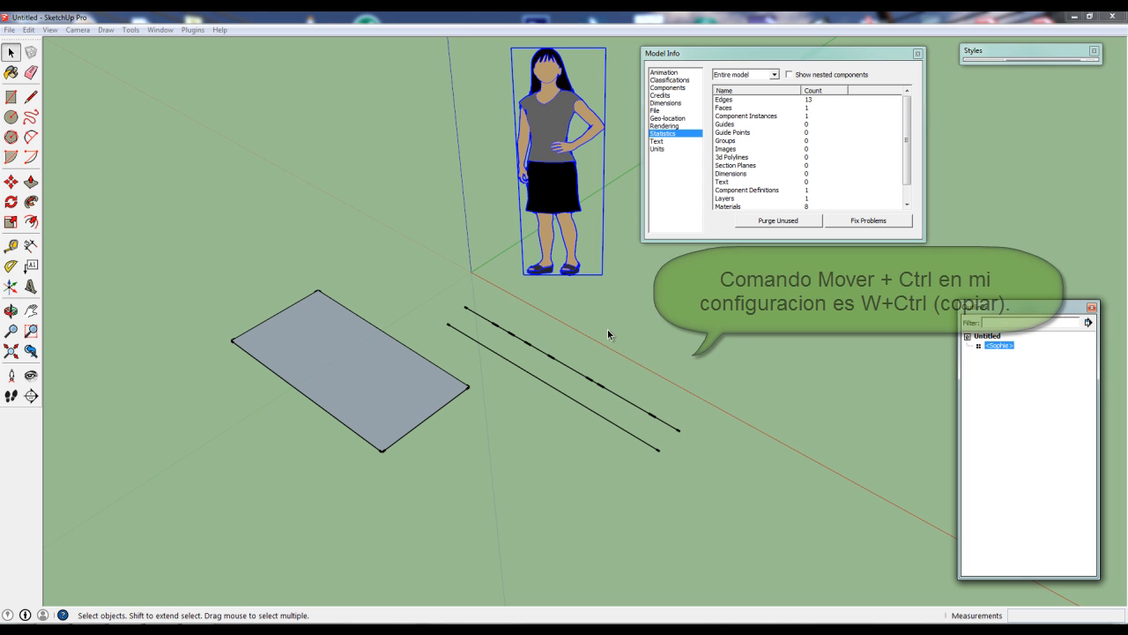
key("w")
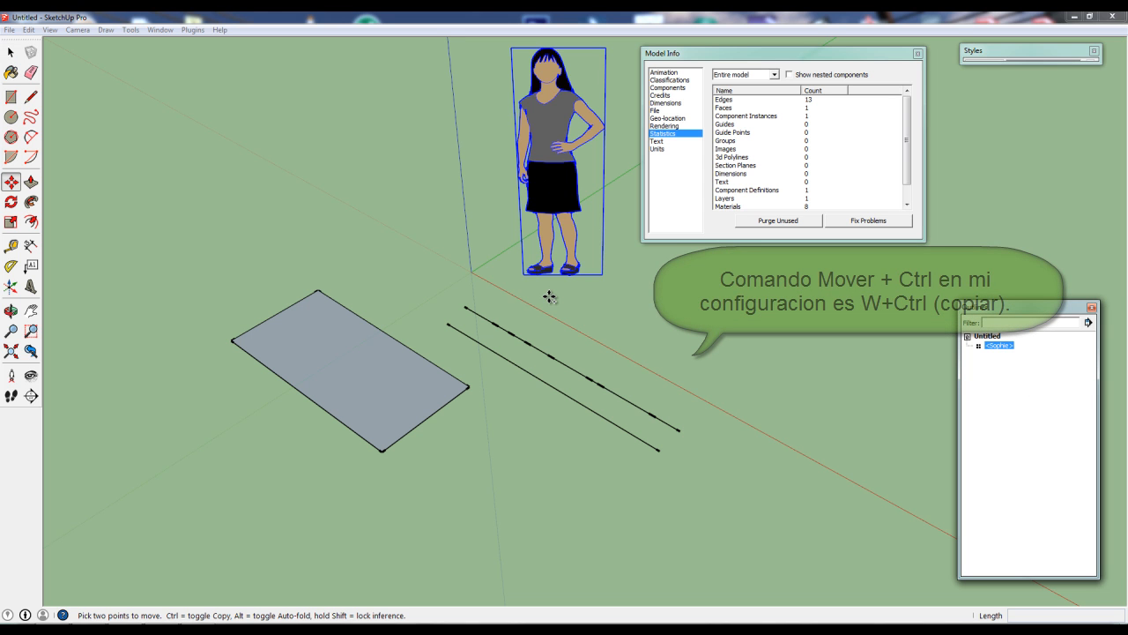
key("ctrl")
left_click(549, 297)
left_click(718, 385)
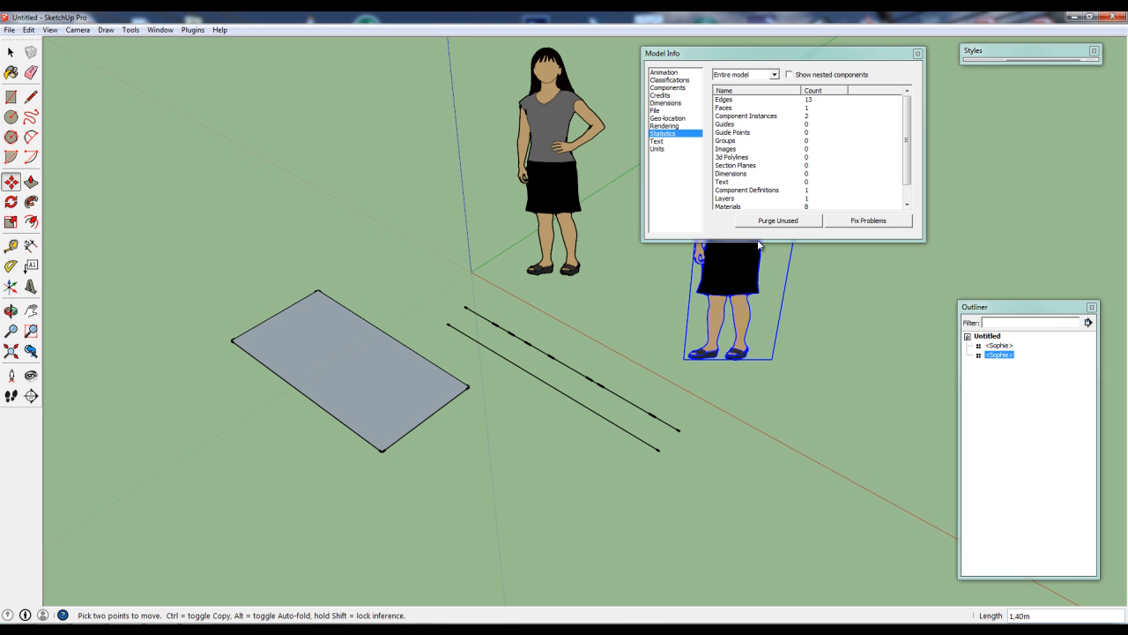
left_click_drag(811, 60, 256, 73)
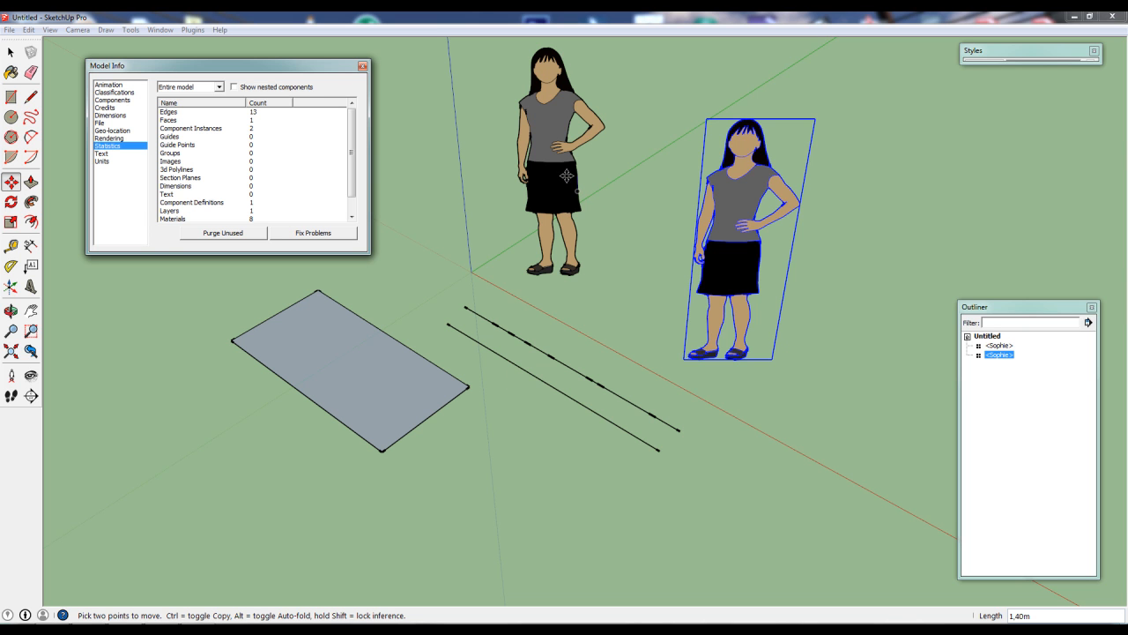
- Delete the copied Sophie figure and the original one from the model
key("space")
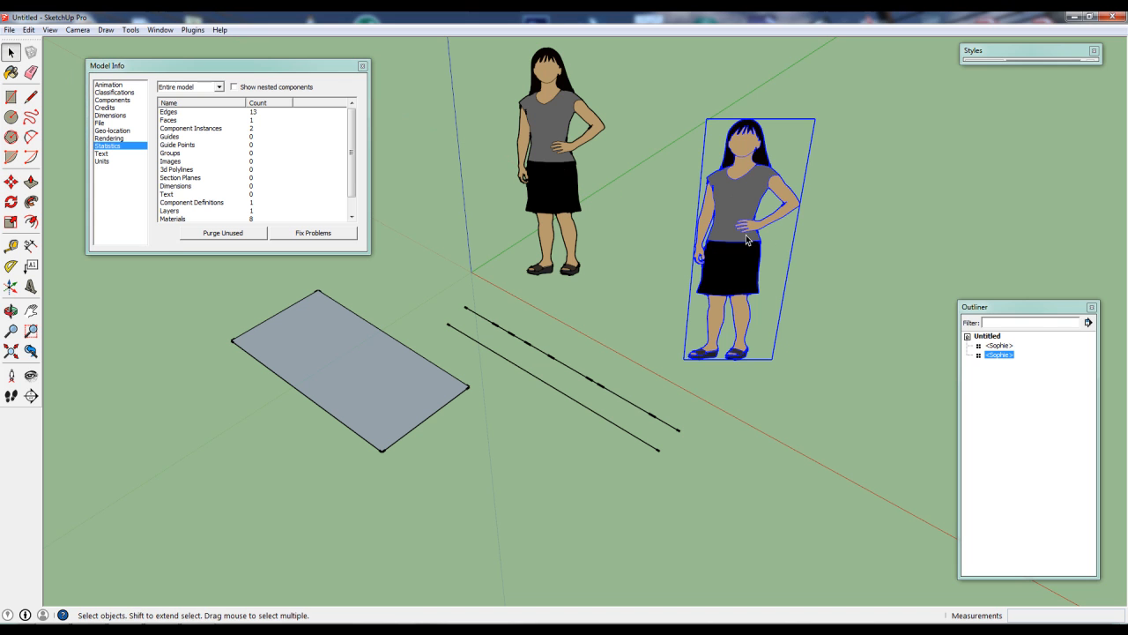
key("Delete")
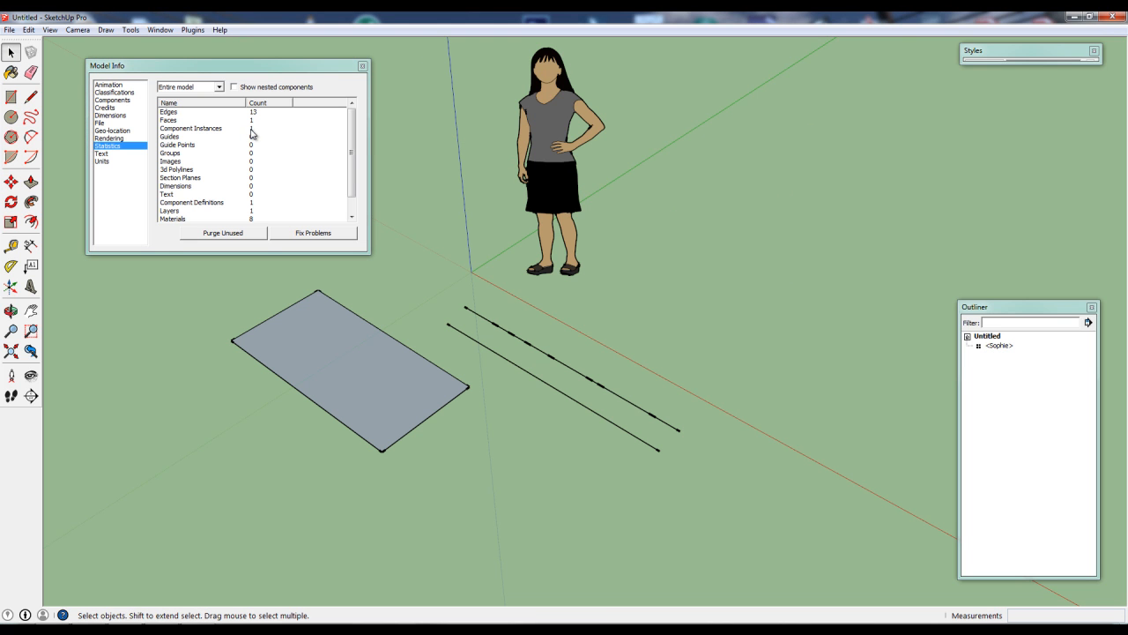
left_click(551, 113)
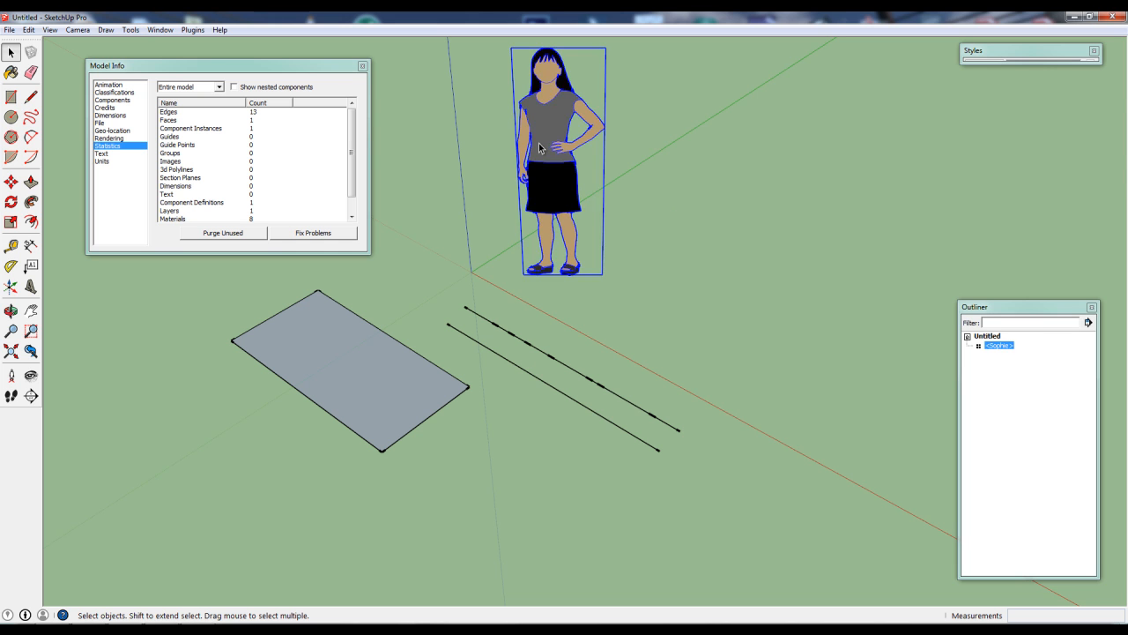
key("Delete")
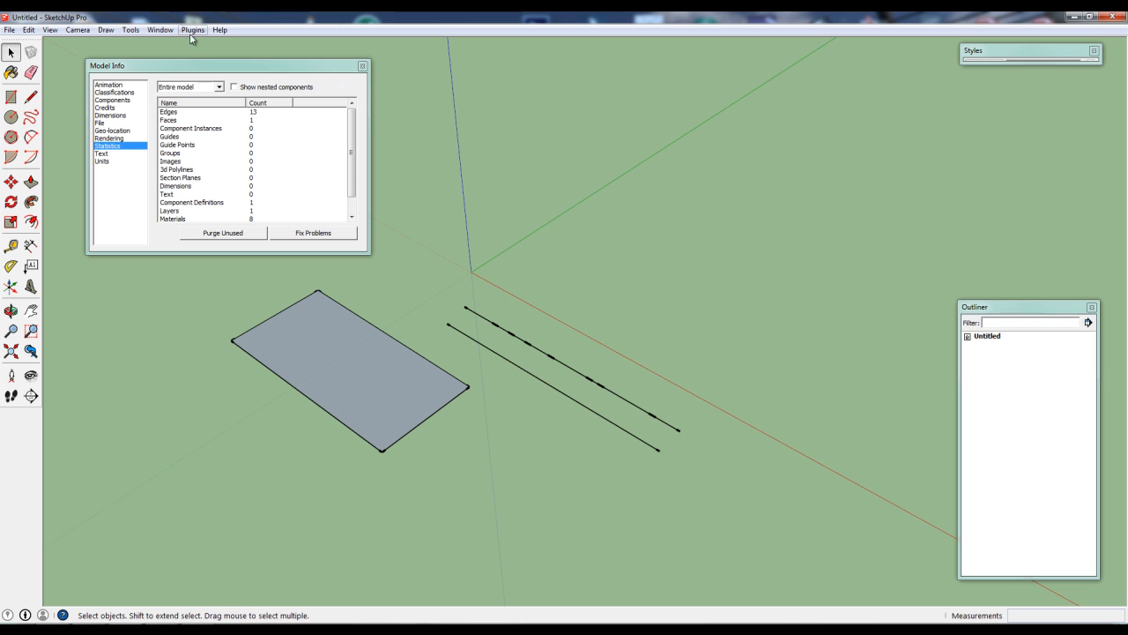
- Open the Components window, list the components in the model, and enlarge the window beside the drawing
left_click(161, 29)
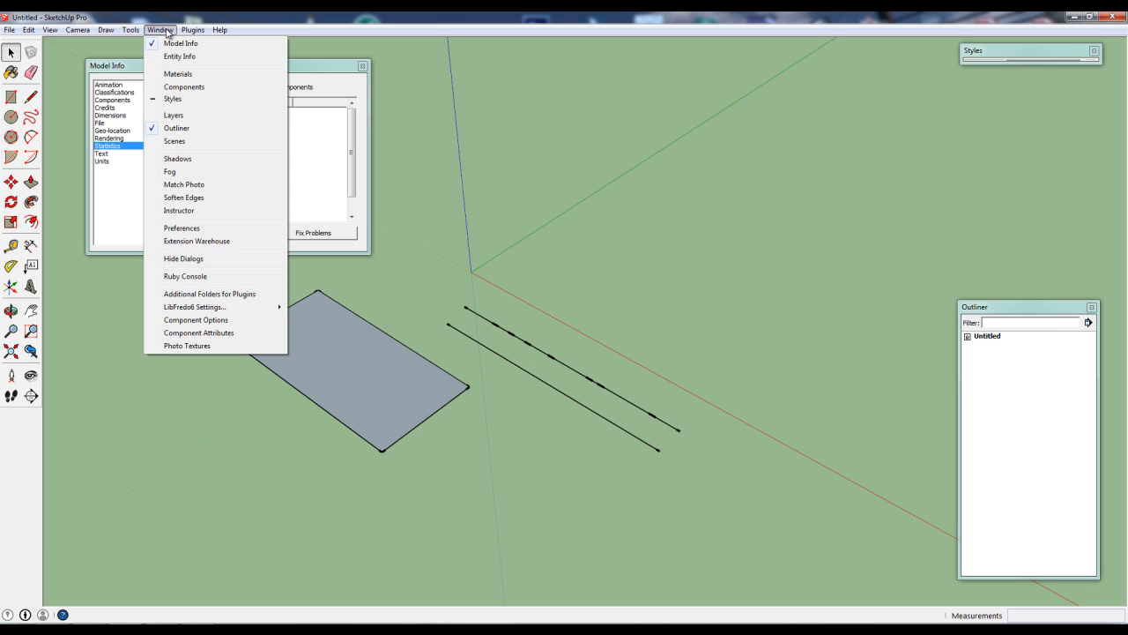
left_click(186, 89)
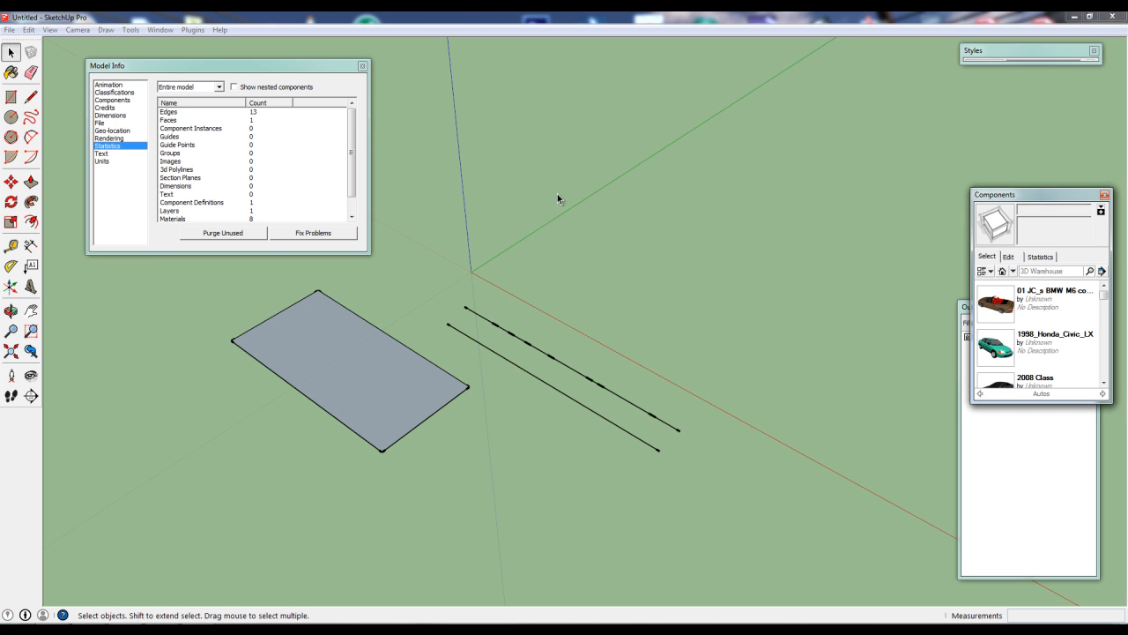
left_click_drag(1054, 206, 870, 65)
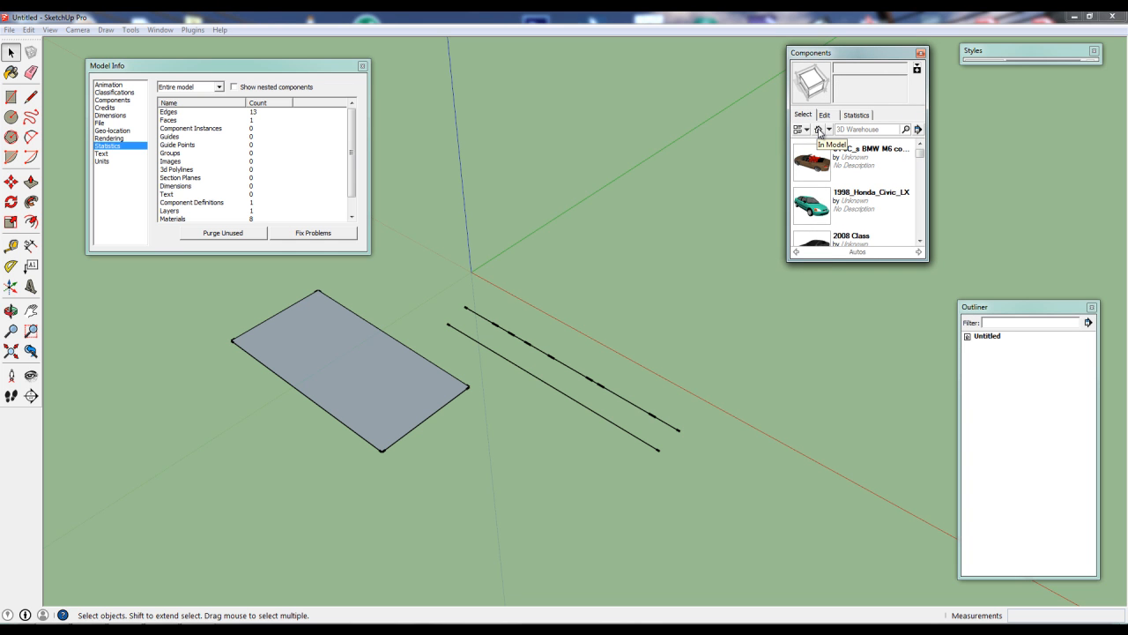
left_click(818, 131)
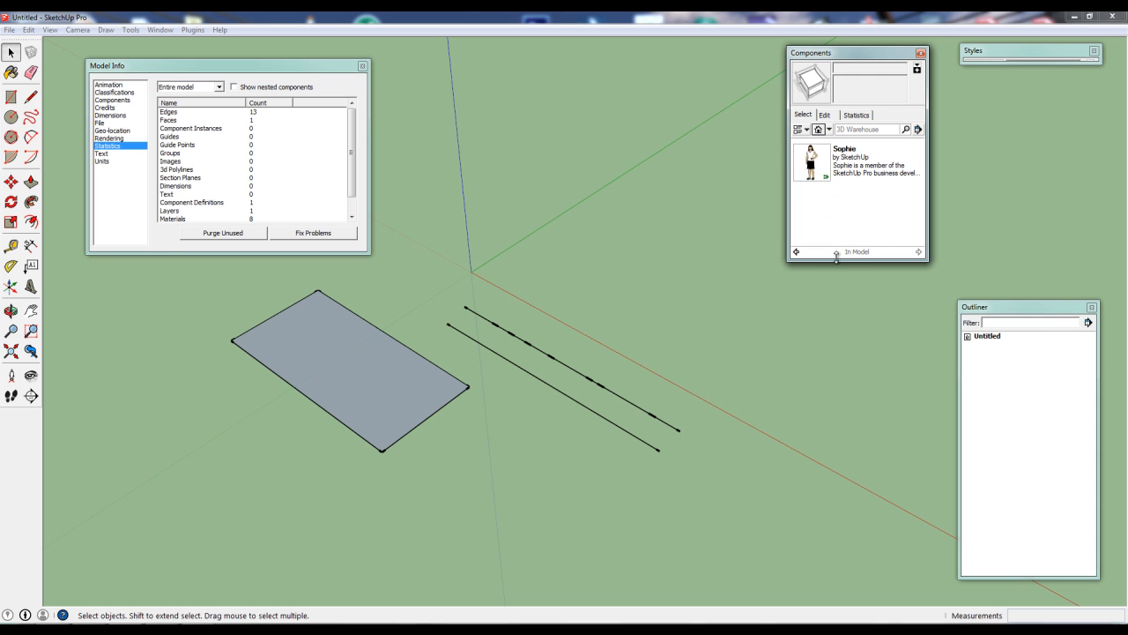
left_click_drag(842, 261, 856, 378)
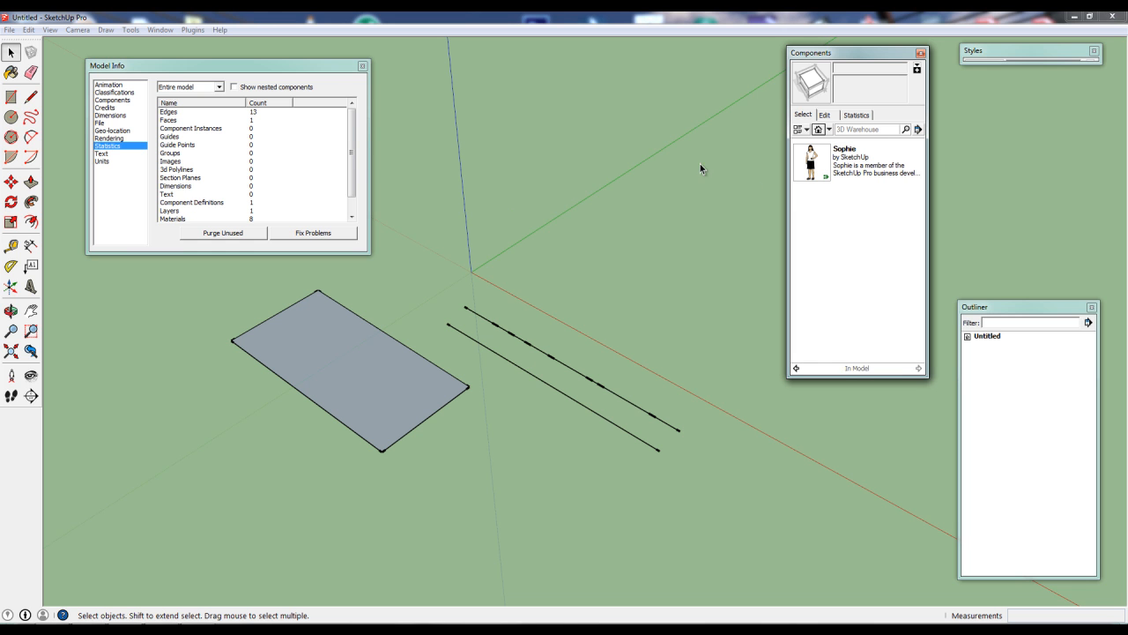
- Place three instances of the Sophie component from the in-model library behind the rectangle and the two lines
left_click(812, 163)
left_click(509, 189)
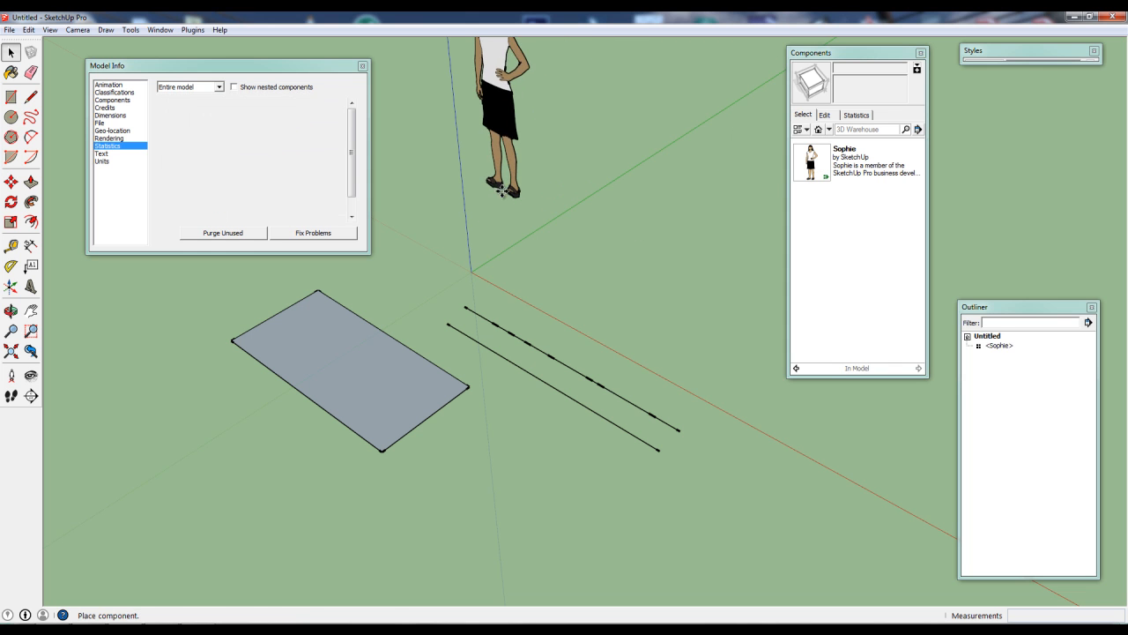
left_click(615, 174)
left_click(812, 167)
left_click(544, 255)
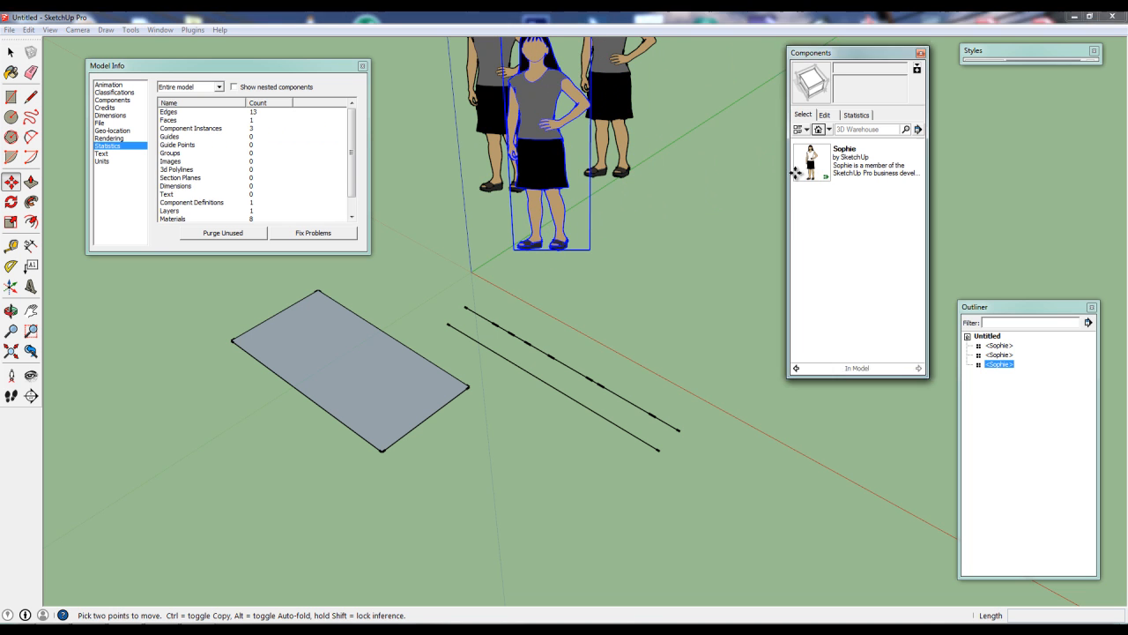
- Place three more instances of the Sophie component from the in-model library around the existing figures
left_click(812, 166)
left_click(665, 227)
left_click(824, 165)
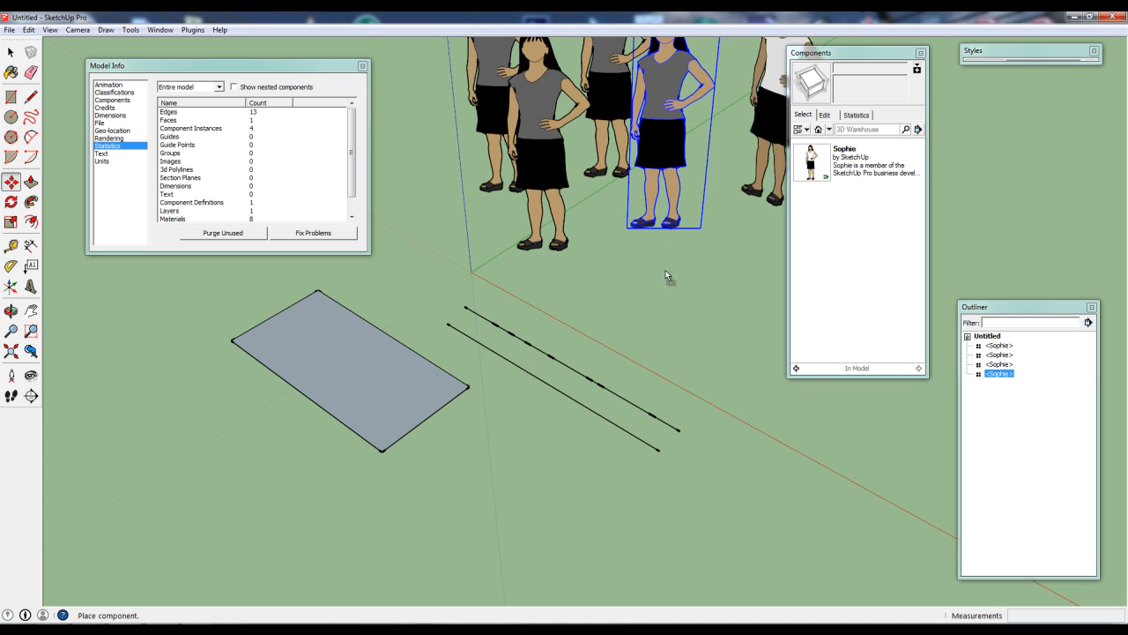
left_click(632, 304)
left_click(829, 166)
left_click(719, 245)
scroll(714, 340, "down", 2)
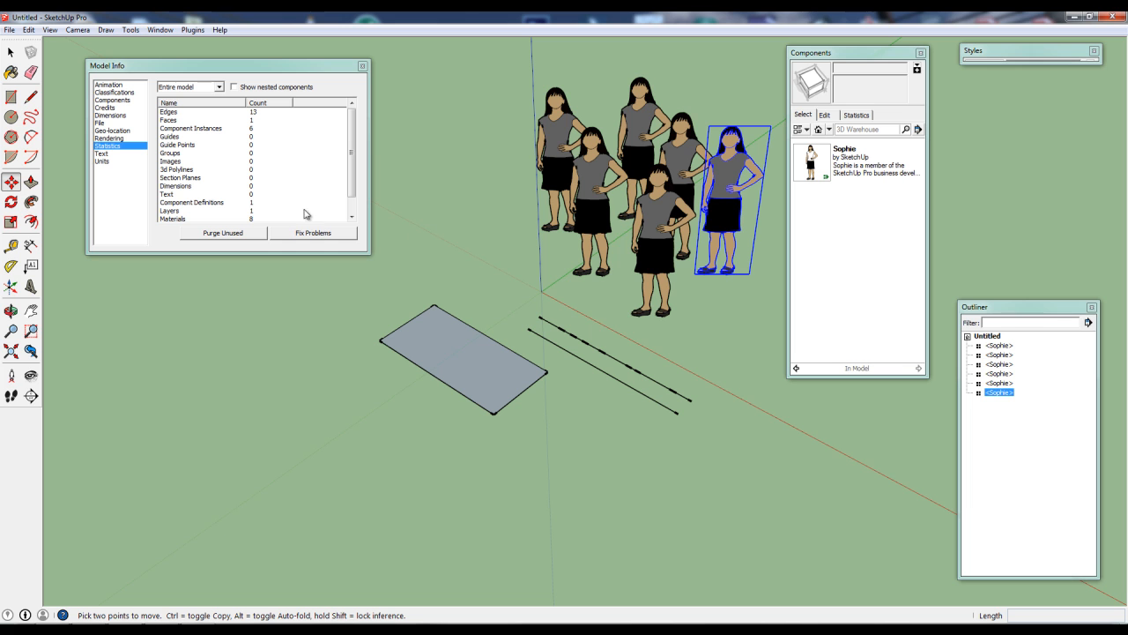
- Select all the Sophie figures together and delete them from the model
left_click(11, 52)
left_click_drag(670, 253, 498, 101)
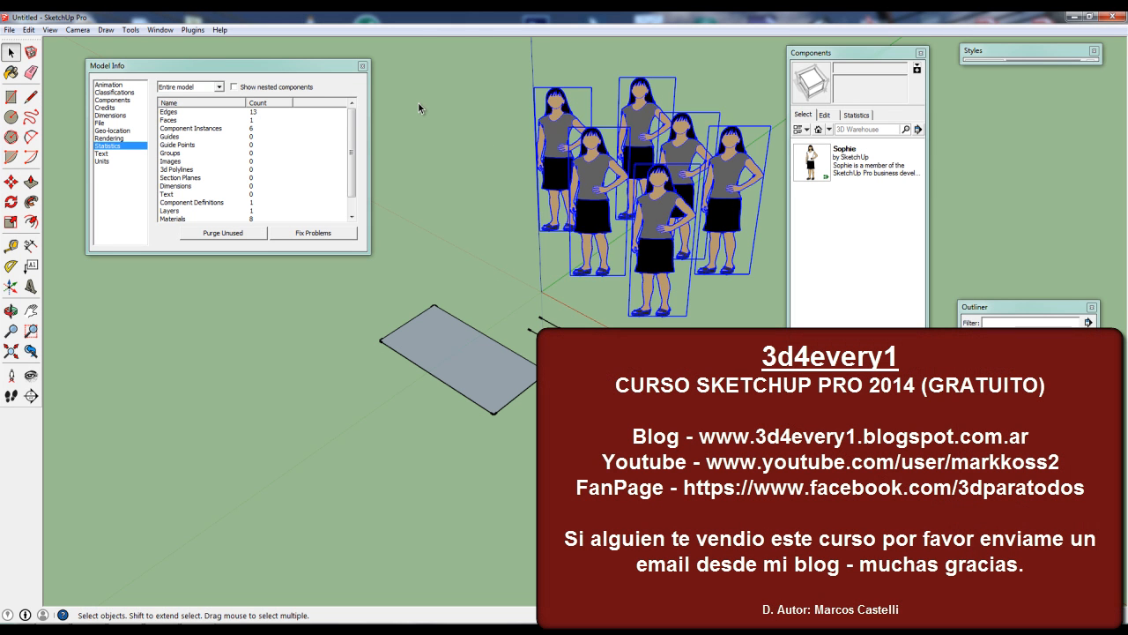
key("Delete")
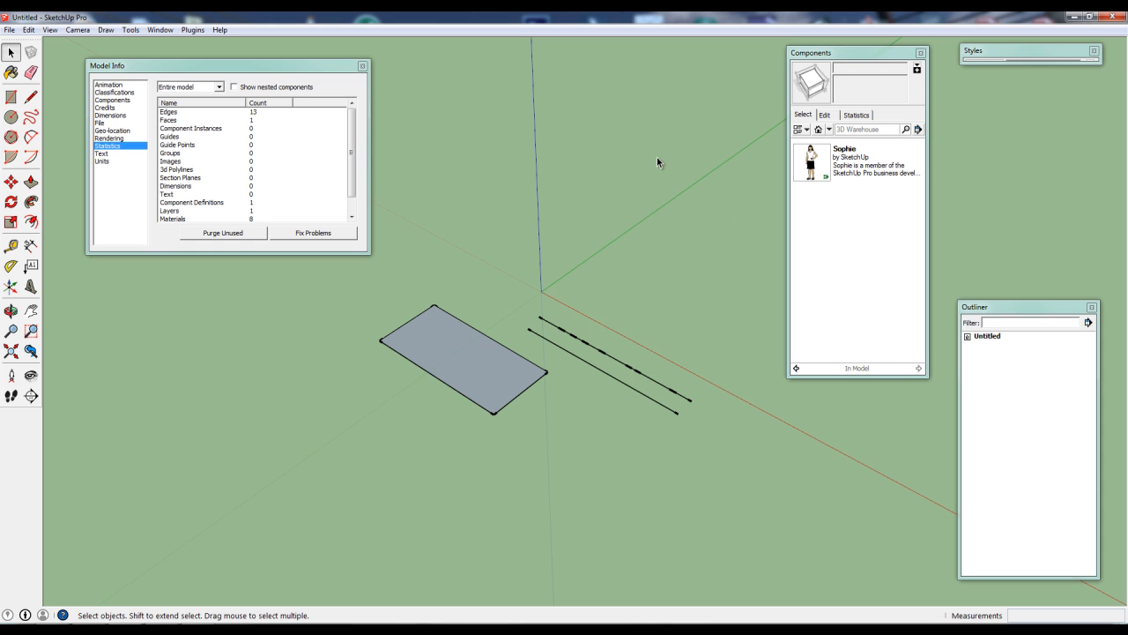
- Purge the unused component definitions from the Components window, and shift that window closer to the Outliner
left_click(918, 129)
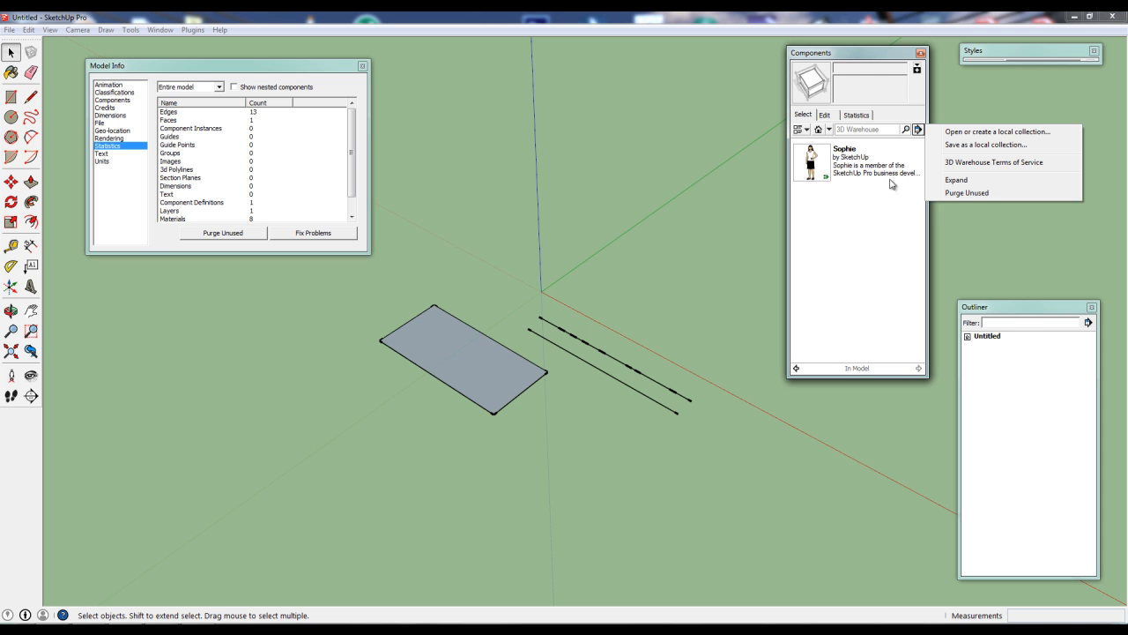
left_click(959, 192)
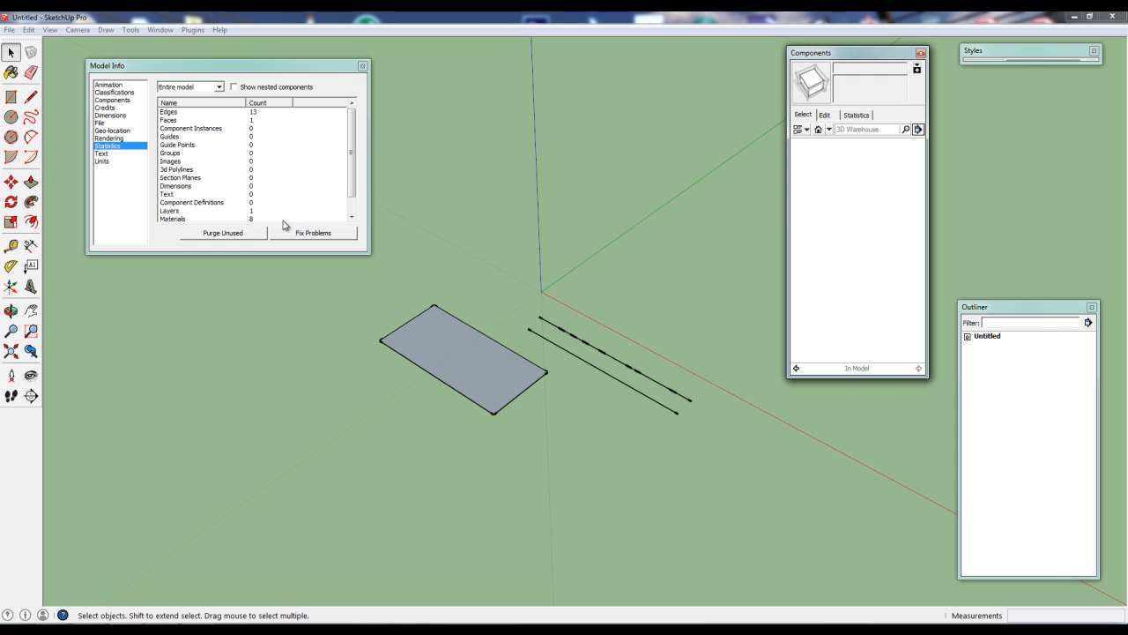
left_click_drag(877, 62, 901, 60)
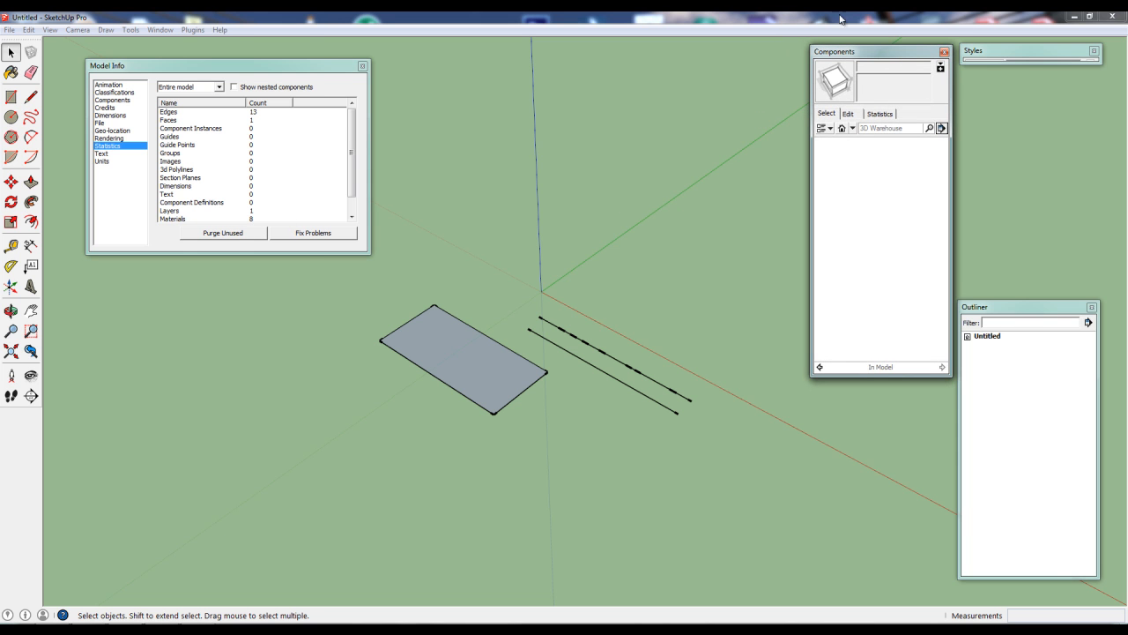
- Open the Materials window and place it beside the Components window
left_click(190, 30)
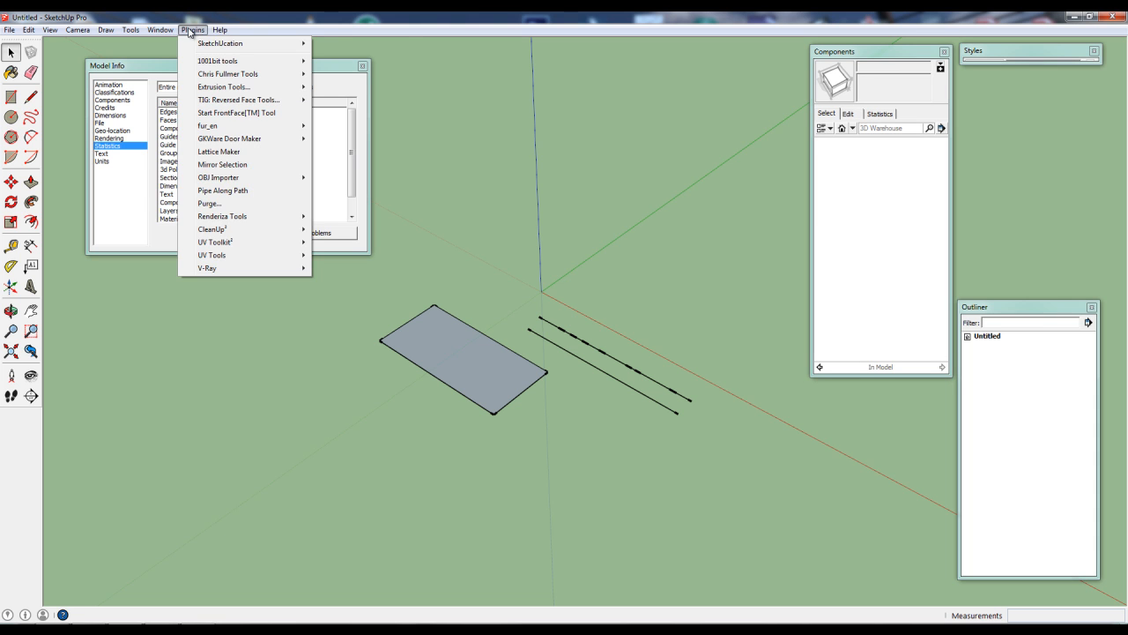
mouse_move(163, 31)
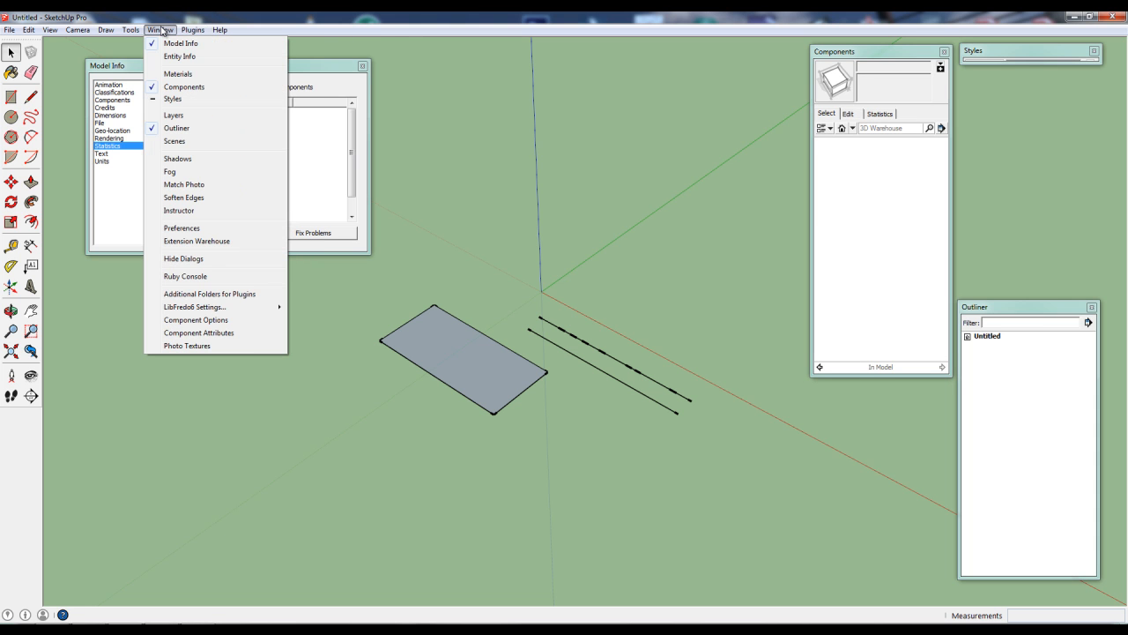
left_click(150, 75)
left_click_drag(1062, 134, 766, 54)
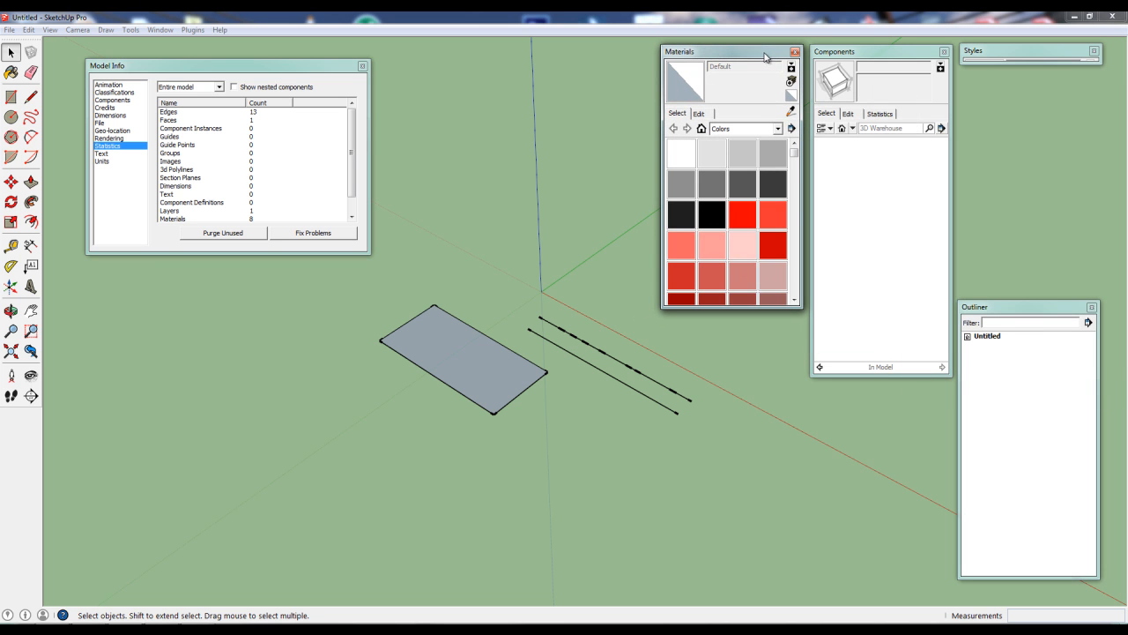
- Paint the rectangle's face with the in-model material Sophie_Shirt_Blue
left_click(703, 128)
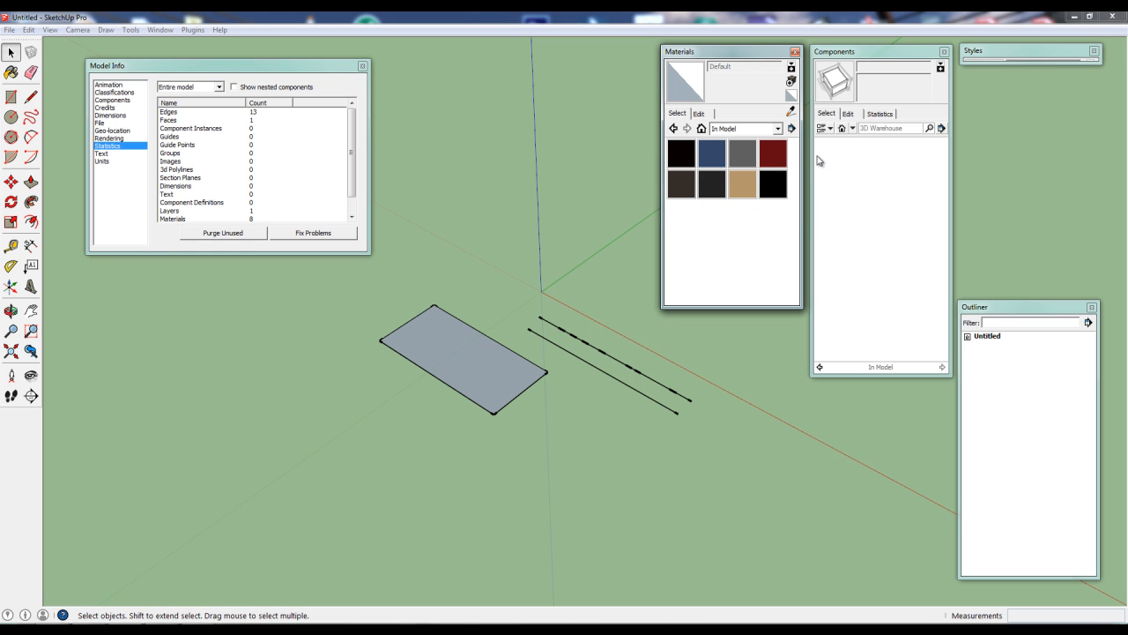
left_click(712, 155)
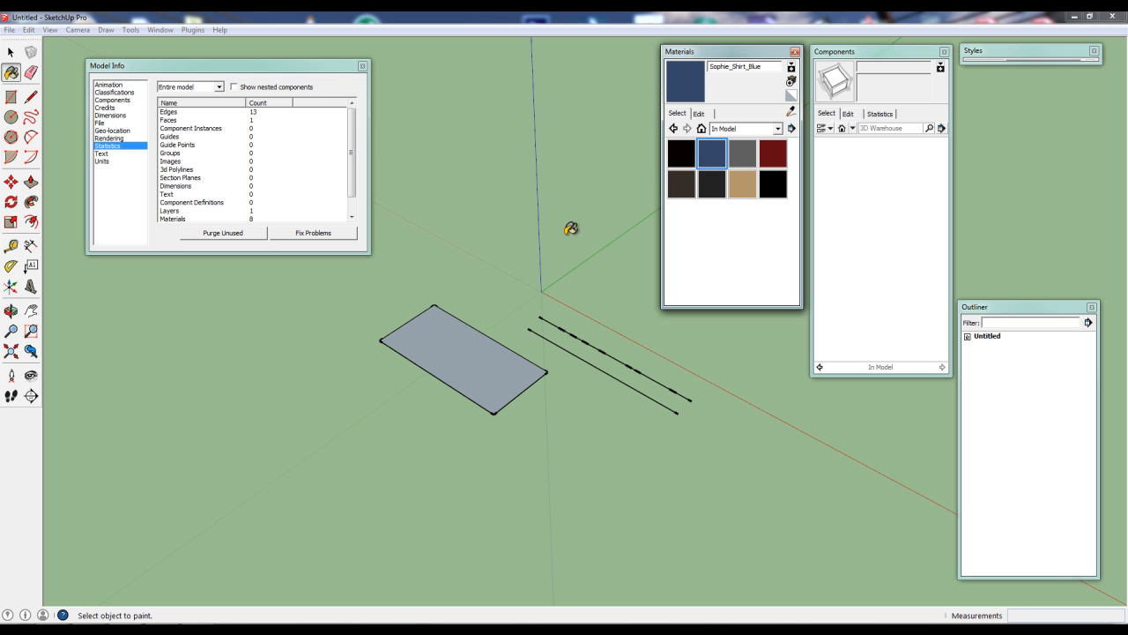
left_click(444, 323)
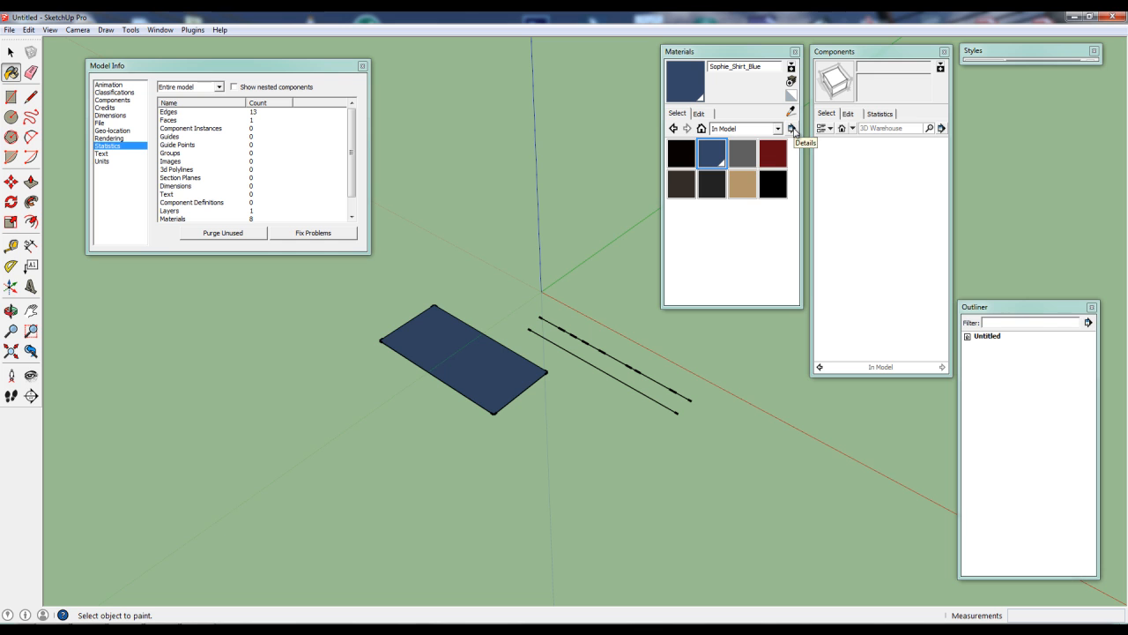
- Make Sophie_Hair the active material and purge the unused materials from the model
left_click(680, 154)
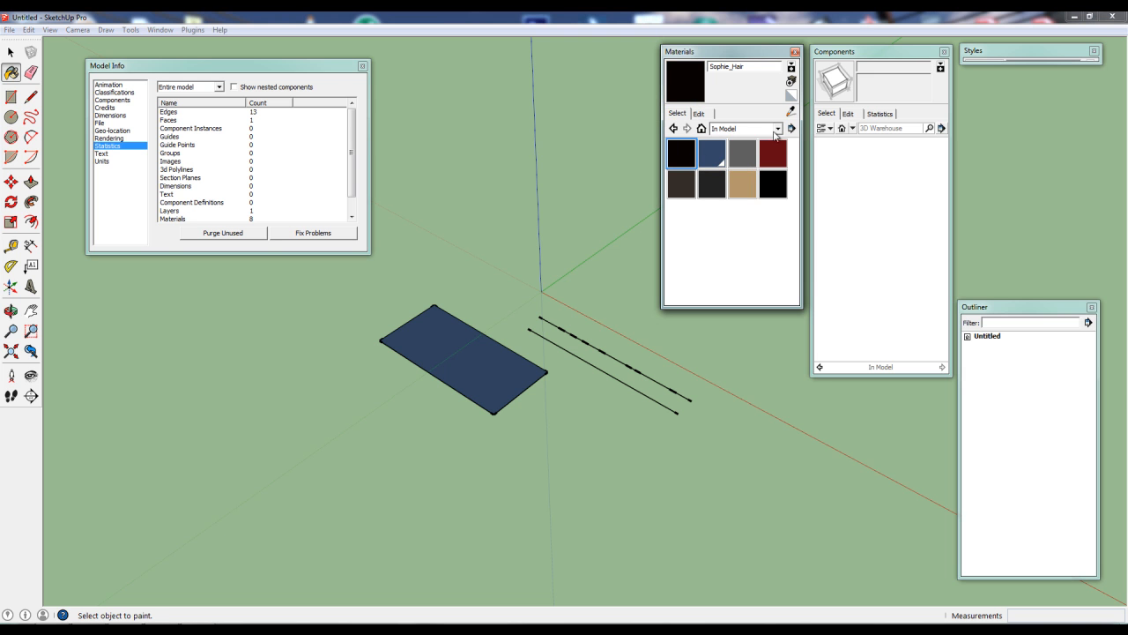
left_click(791, 128)
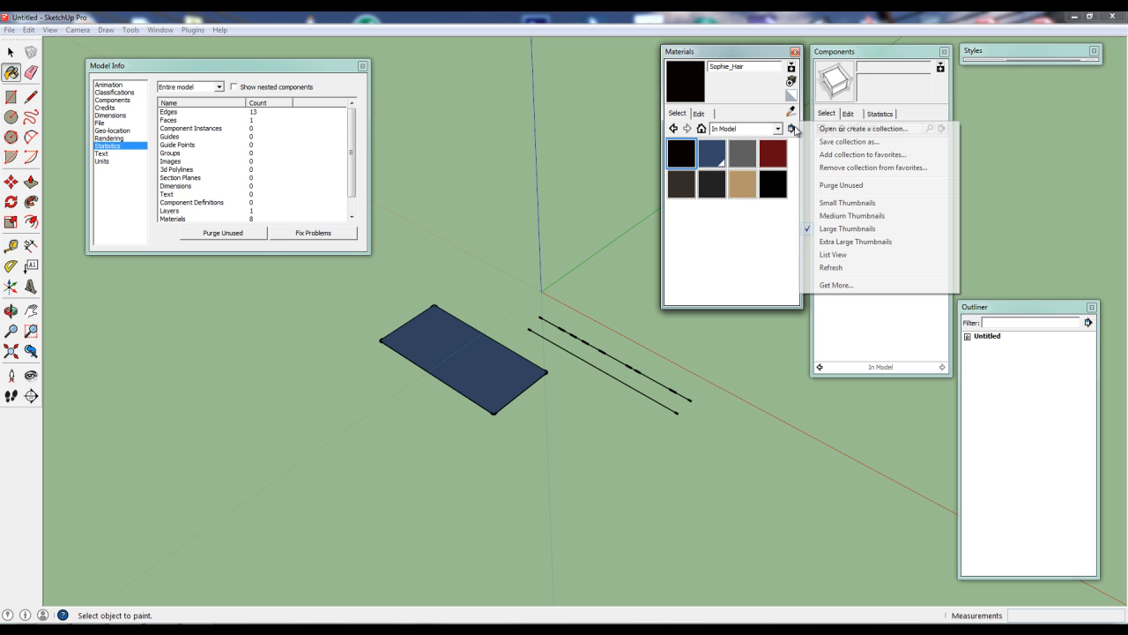
left_click(842, 185)
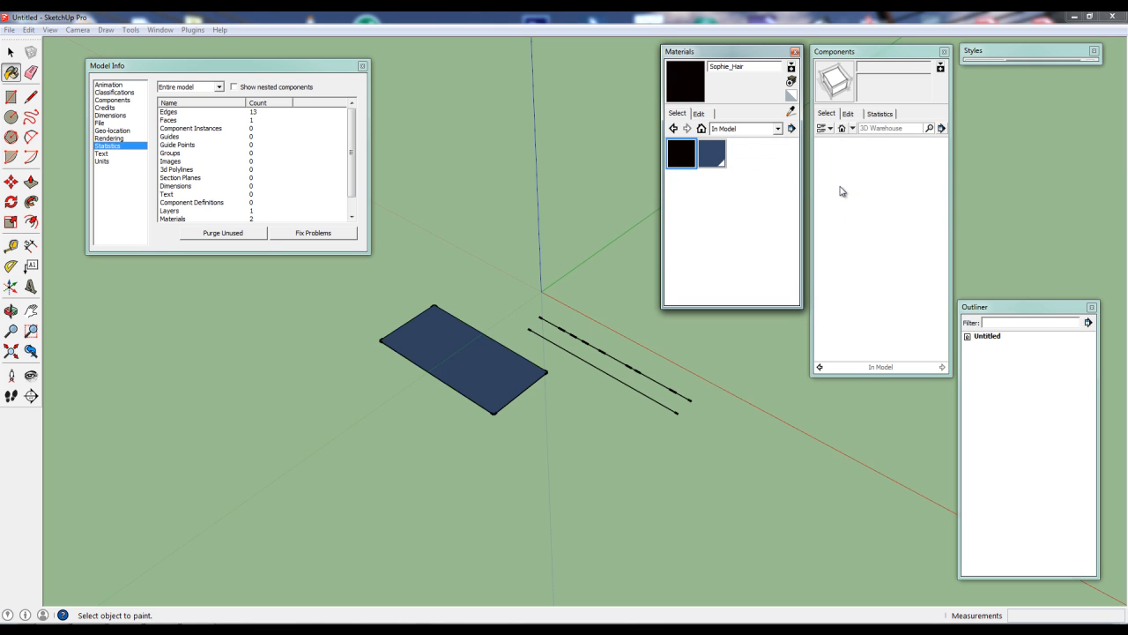
- Make Sophie_Shirt_Blue the active material and purge the remaining unused material
left_click(717, 154)
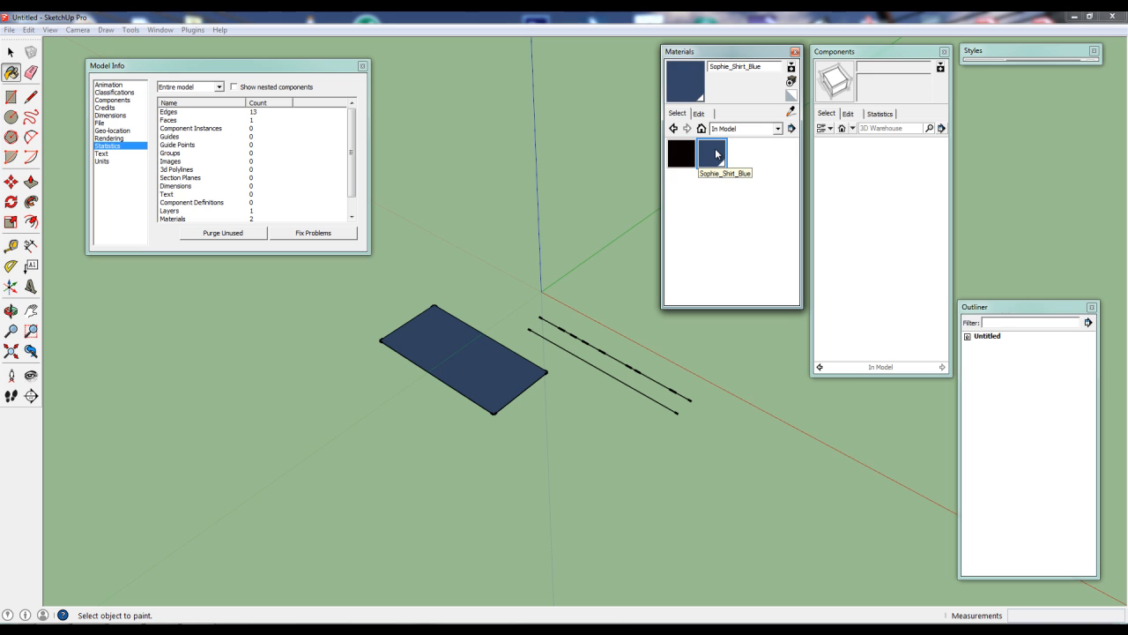
left_click(792, 128)
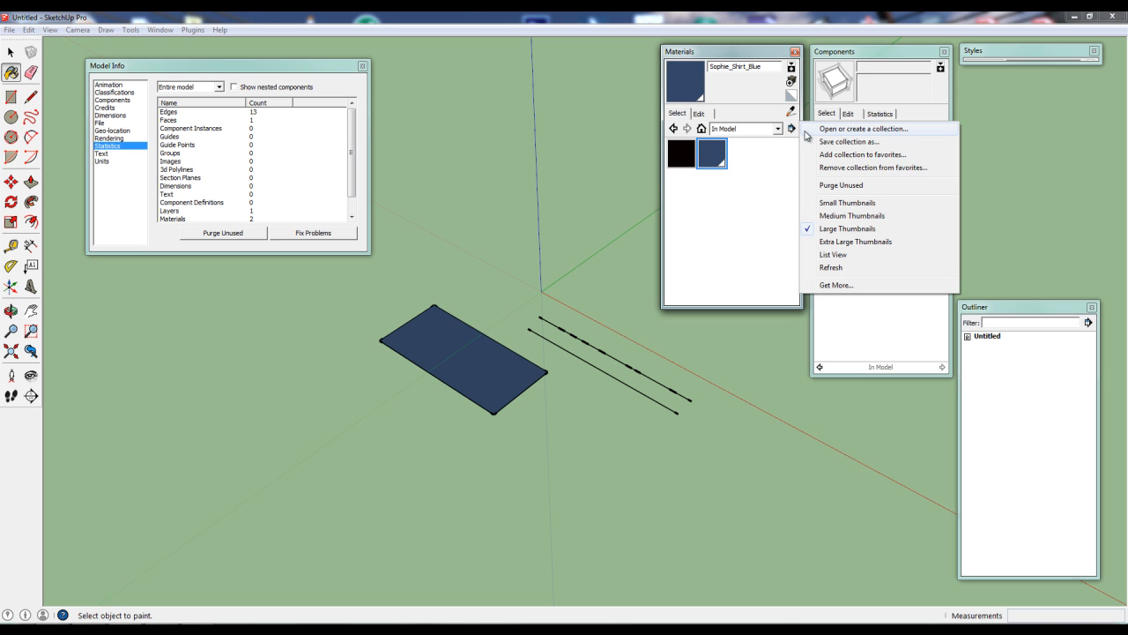
left_click(857, 185)
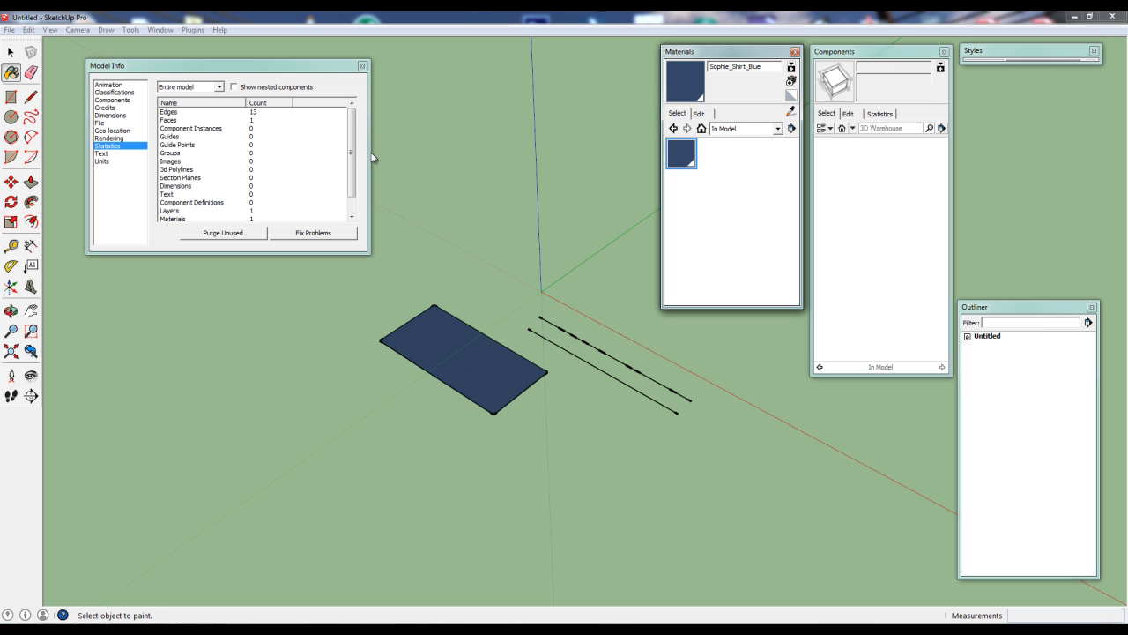
- Check the last statistics entries, and open the Layers window and dock it above the Outliner
left_click_drag(353, 134, 352, 148)
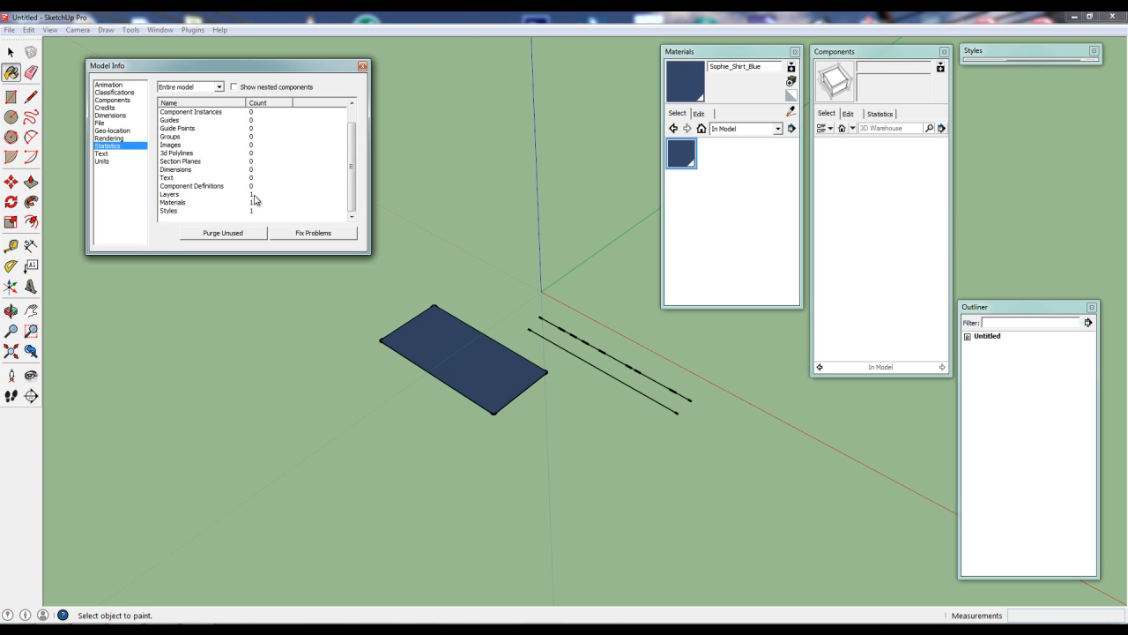
left_click(159, 32)
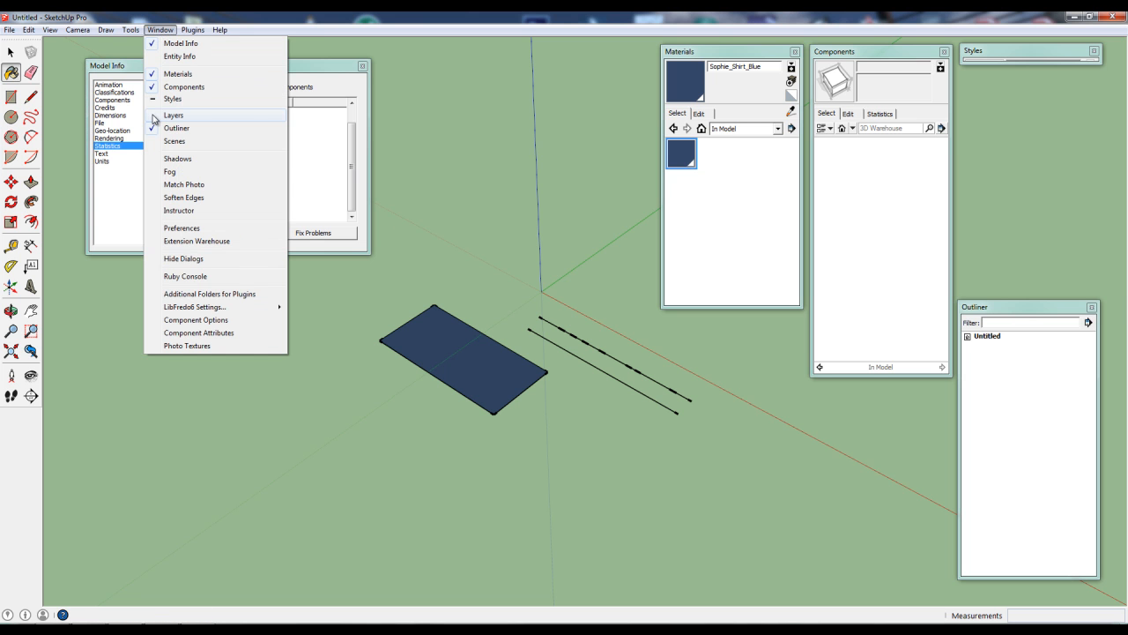
left_click(155, 119)
left_click_drag(1060, 115, 1036, 112)
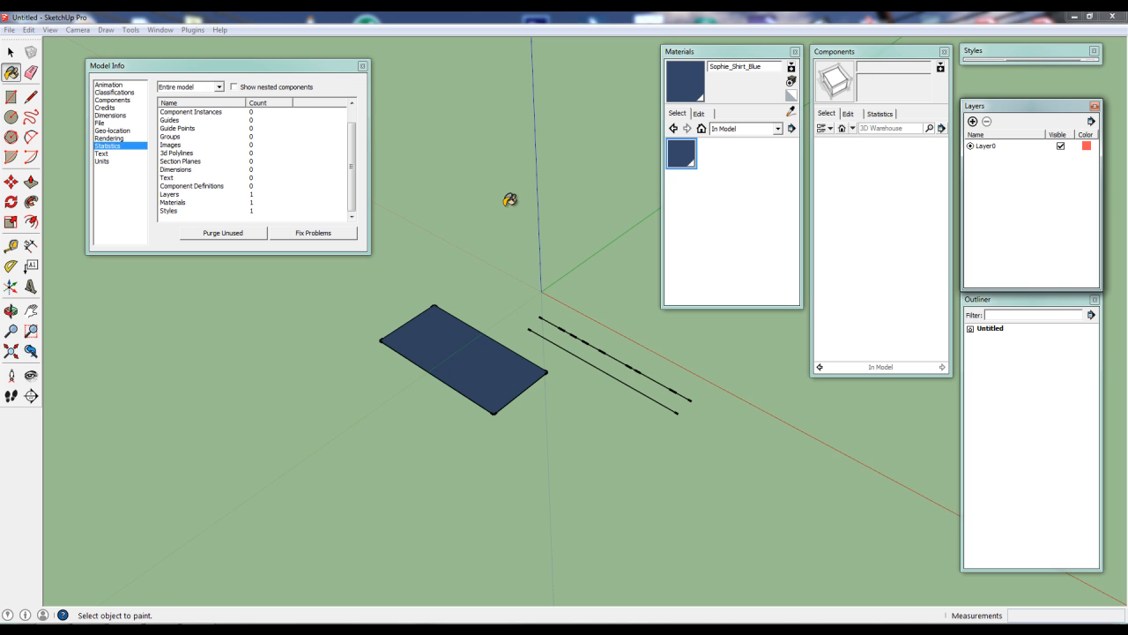
middle_click_drag(403, 411, 452, 431)
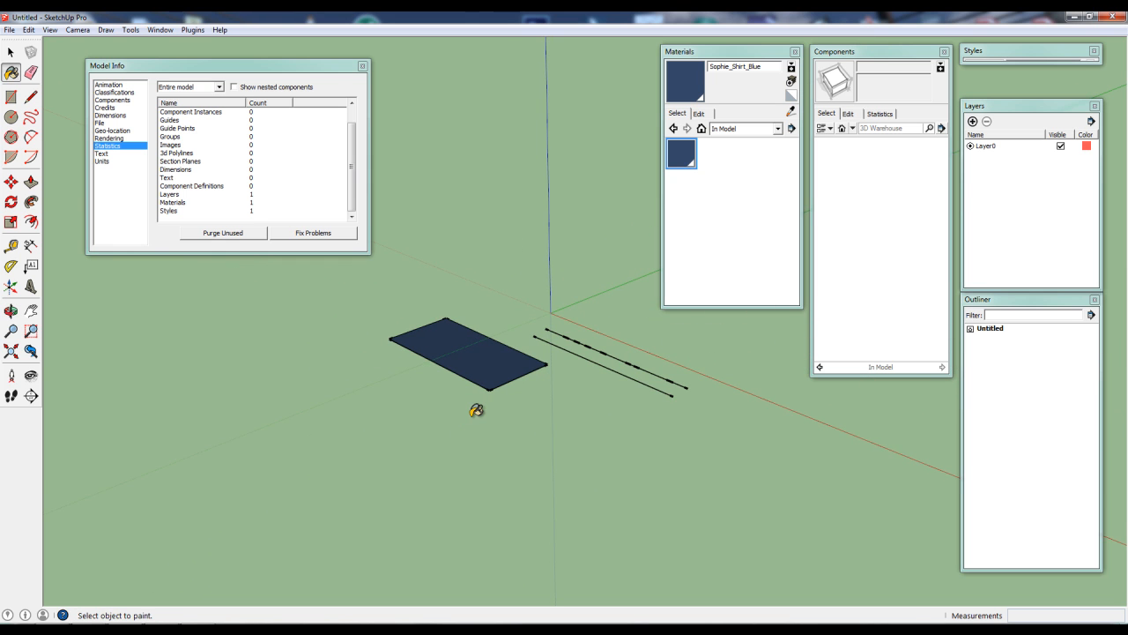
scroll(472, 411, "up", 3)
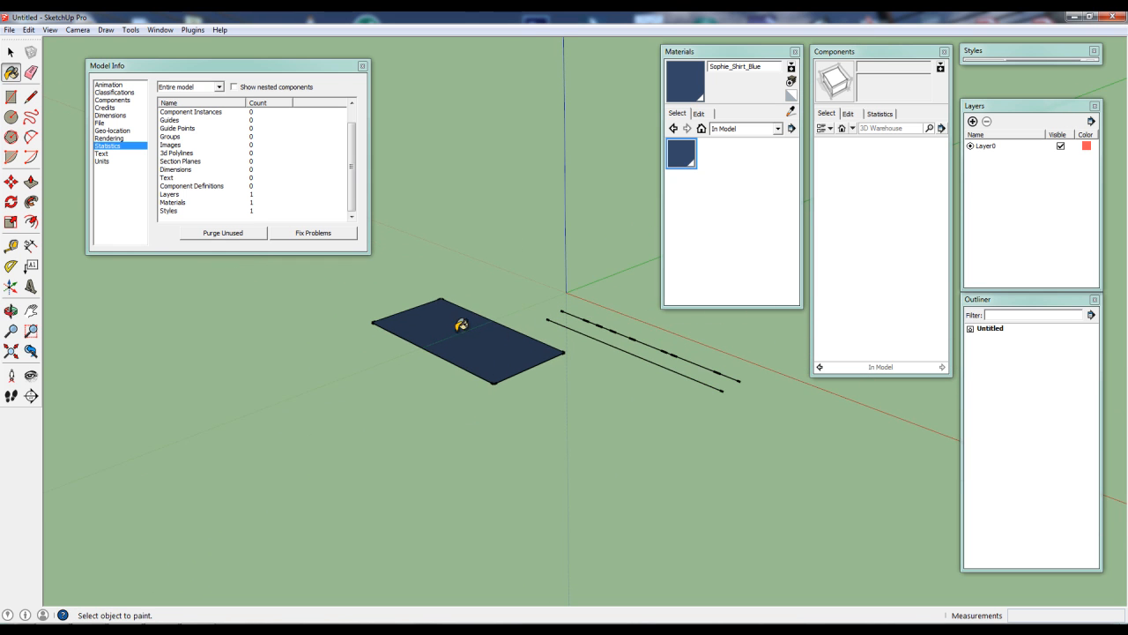
middle_click_drag(460, 371, 494, 357)
scroll(493, 356, "up", 2)
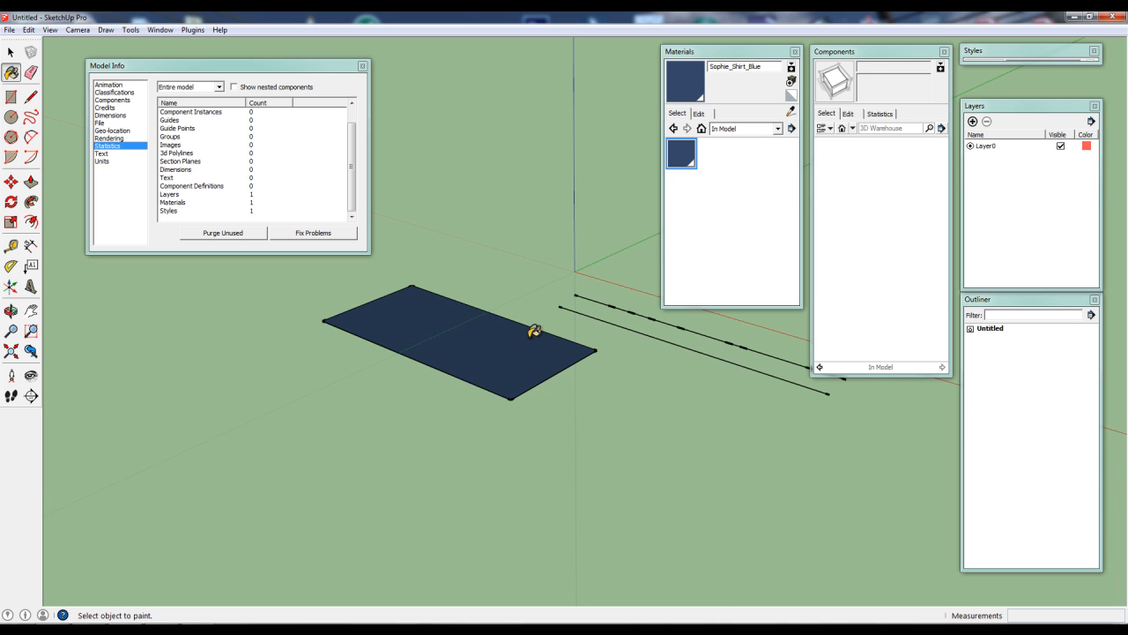
scroll(476, 343, "down", 2)
scroll(477, 343, "down", 2)
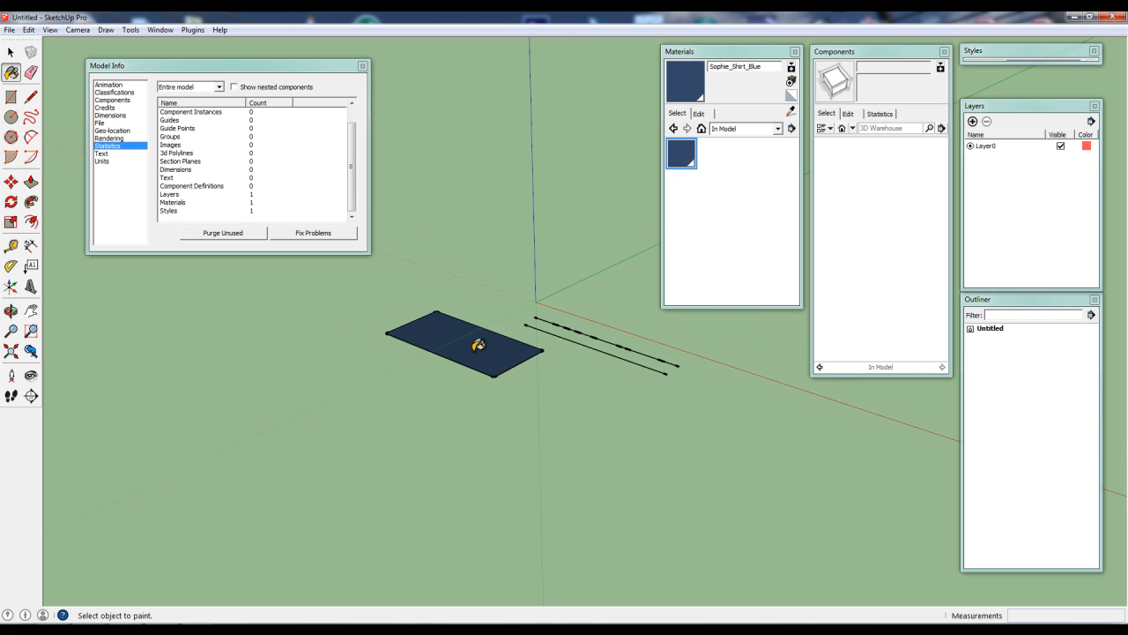
mouse_move(627, 453)
middle_mouse_down()
mouse_move(273, 436)
mouse_move(598, 415)
mouse_move(561, 305)
mouse_move(554, 391)
middle_mouse_up()
key("b")
scroll(530, 349, "up", 2)
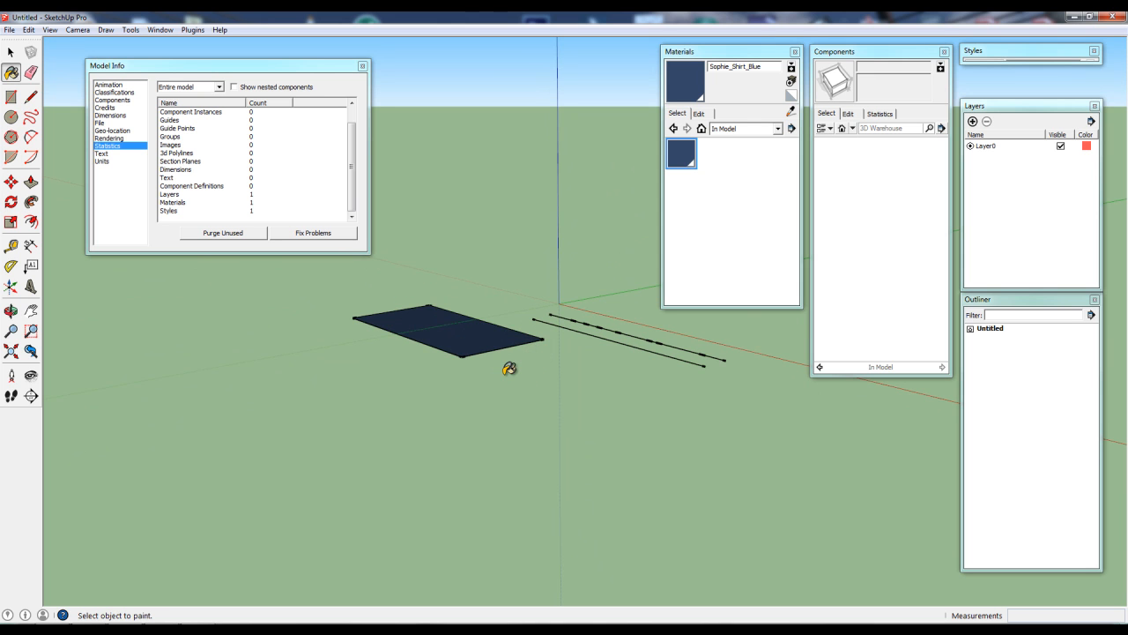
mouse_move(560, 394)
middle_mouse_down()
mouse_move(516, 418)
mouse_move(569, 415)
mouse_move(493, 418)
mouse_move(601, 425)
mouse_move(536, 415)
middle_mouse_up()
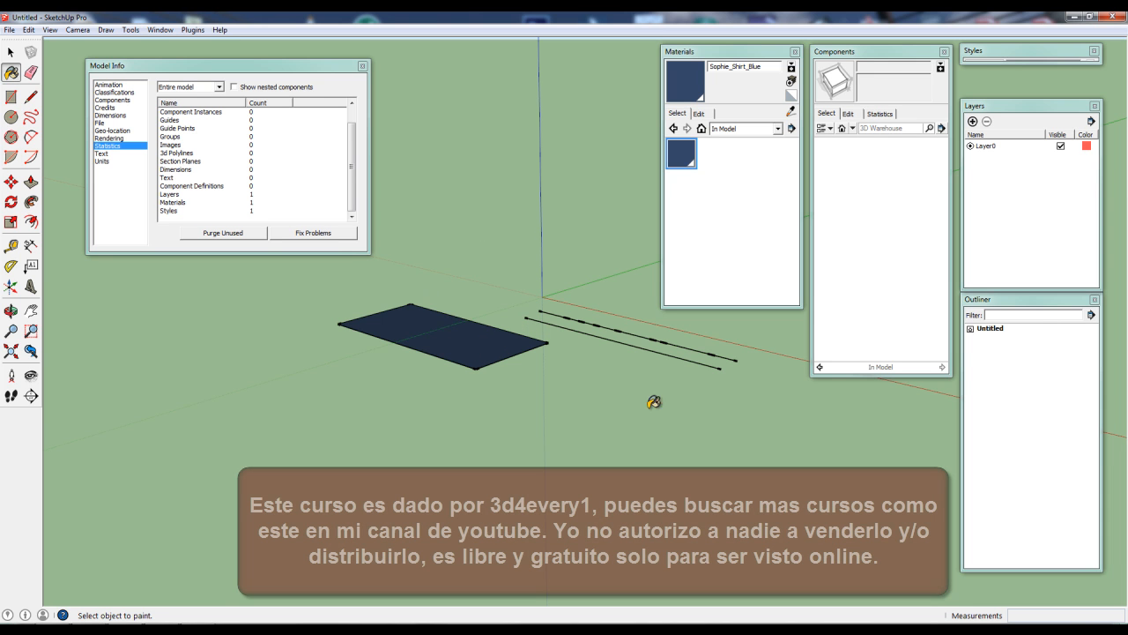
middle_click_drag(569, 414, 553, 413)
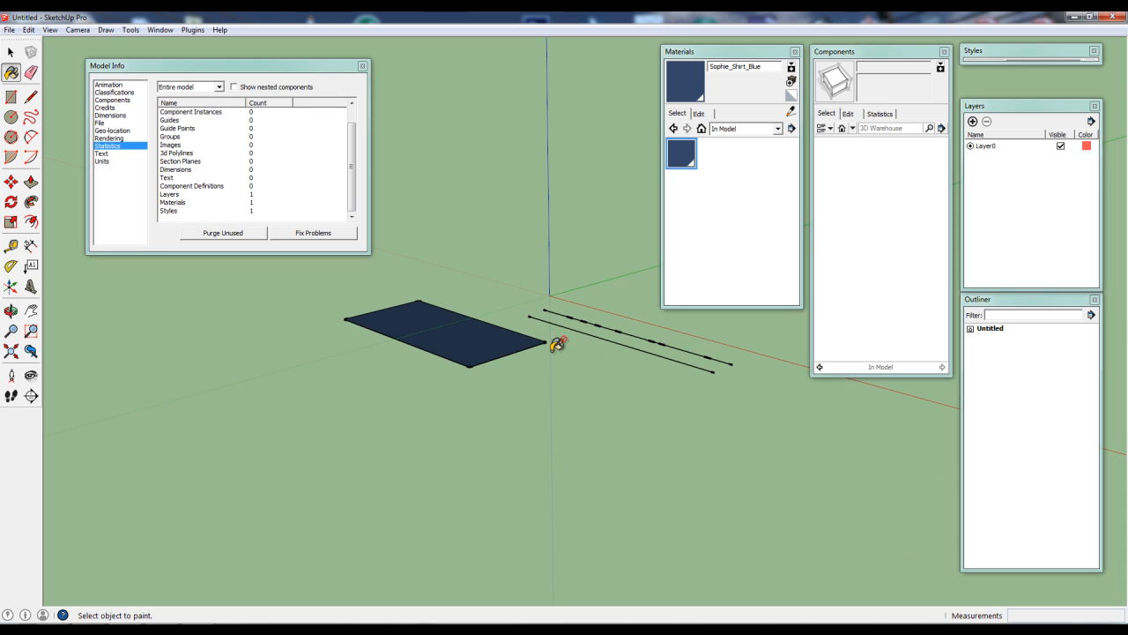
mouse_move(567, 380)
middle_mouse_down()
mouse_move(528, 385)
mouse_move(558, 380)
middle_mouse_up()
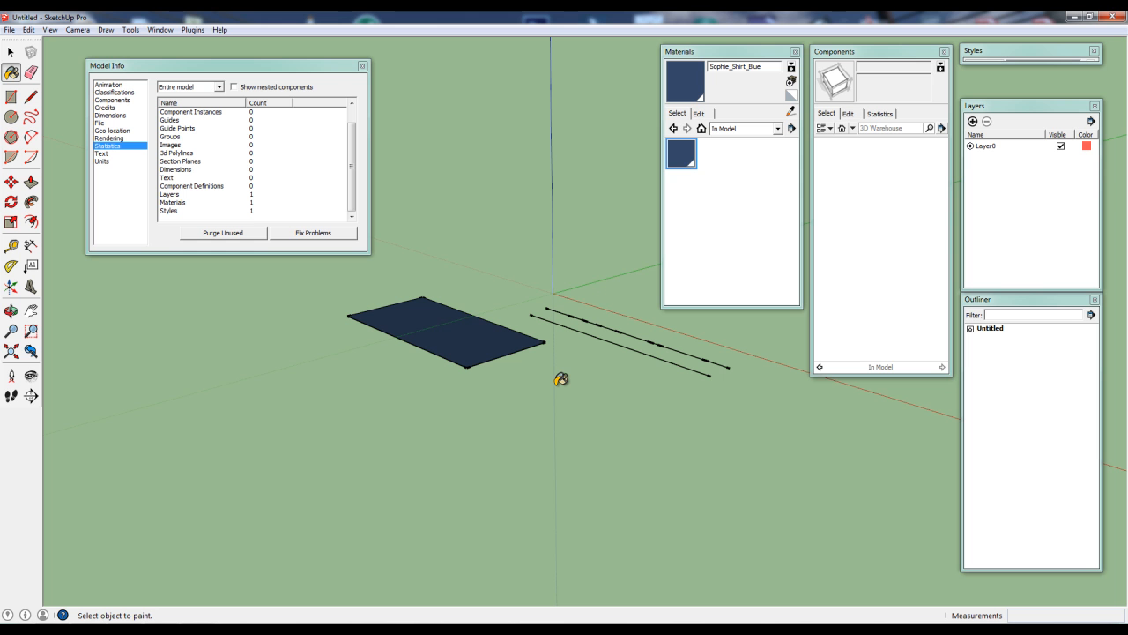
middle_click_drag(560, 379, 497, 423)
key("b")
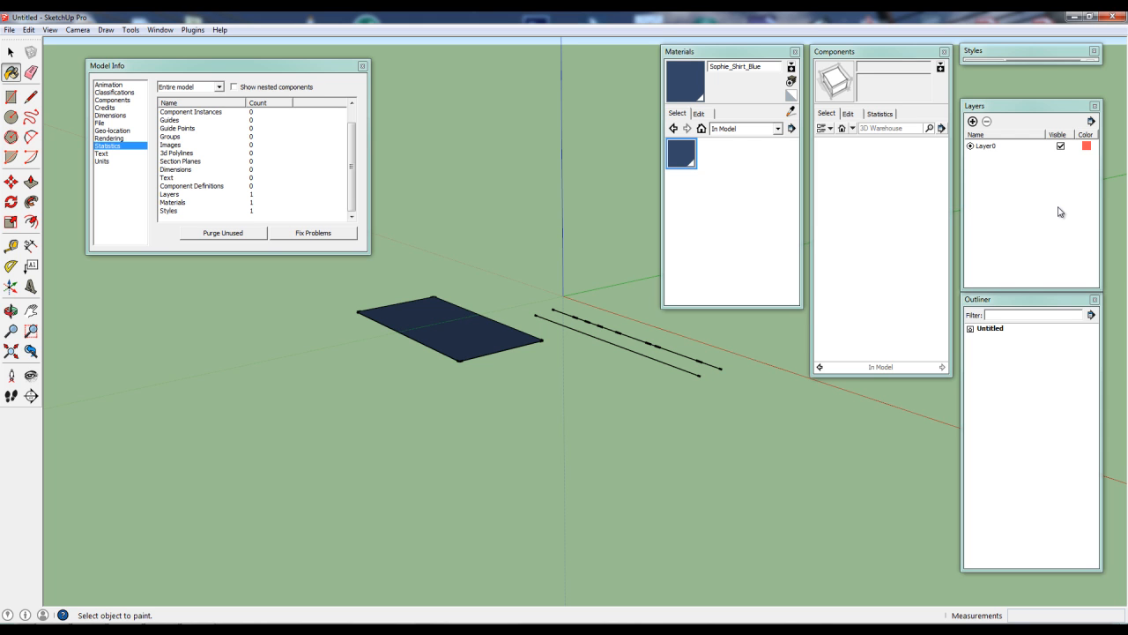
key("o")
mouse_move(509, 402)
left_mouse_down()
mouse_move(496, 418)
mouse_move(509, 421)
left_mouse_up()
key("b")
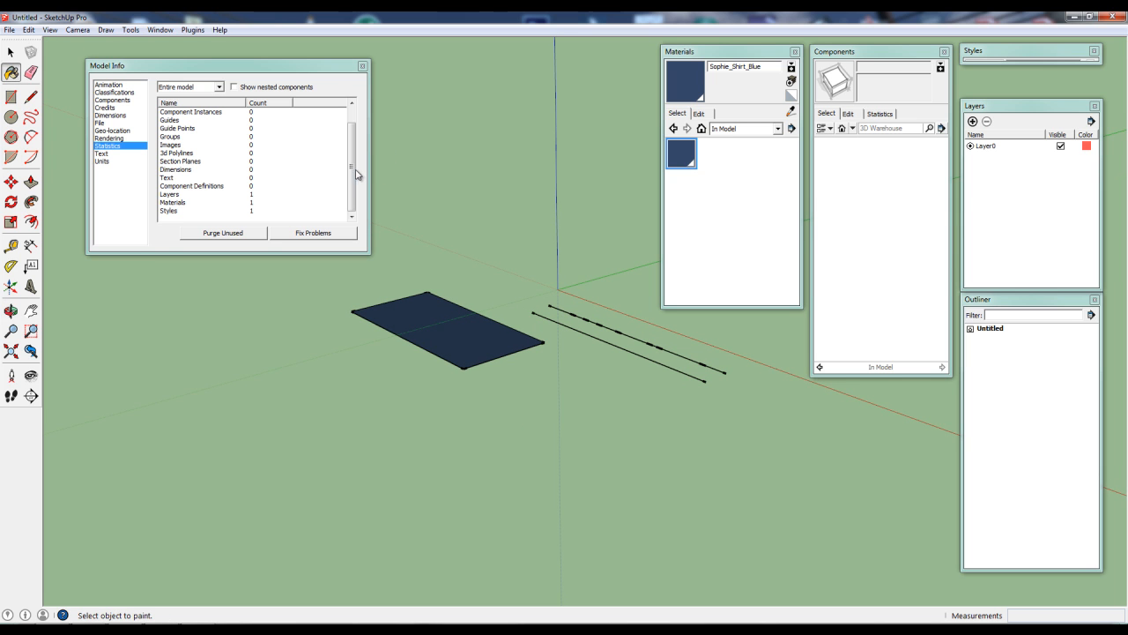
- Examine the statistics list down to Layers, Materials and Styles, moving the Model Info window farther from the rectangle
mouse_move(354, 178)
left_mouse_down()
mouse_move(356, 144)
mouse_move(350, 193)
left_mouse_up()
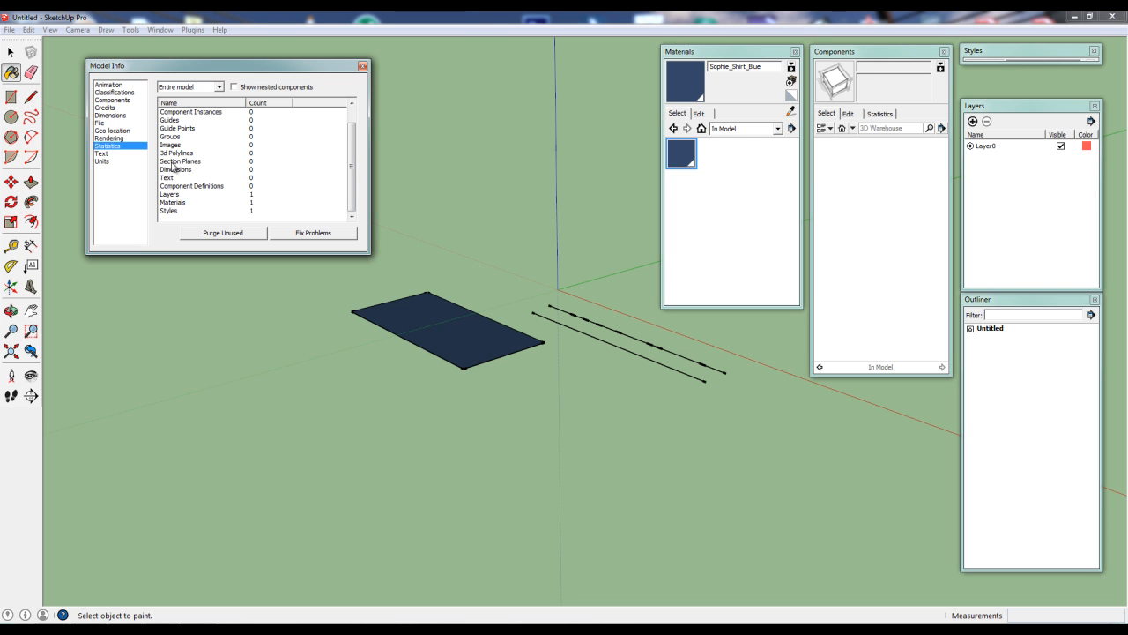
mouse_move(351, 192)
left_mouse_down()
mouse_move(350, 149)
mouse_move(348, 181)
left_mouse_up()
left_click_drag(290, 67, 255, 57)
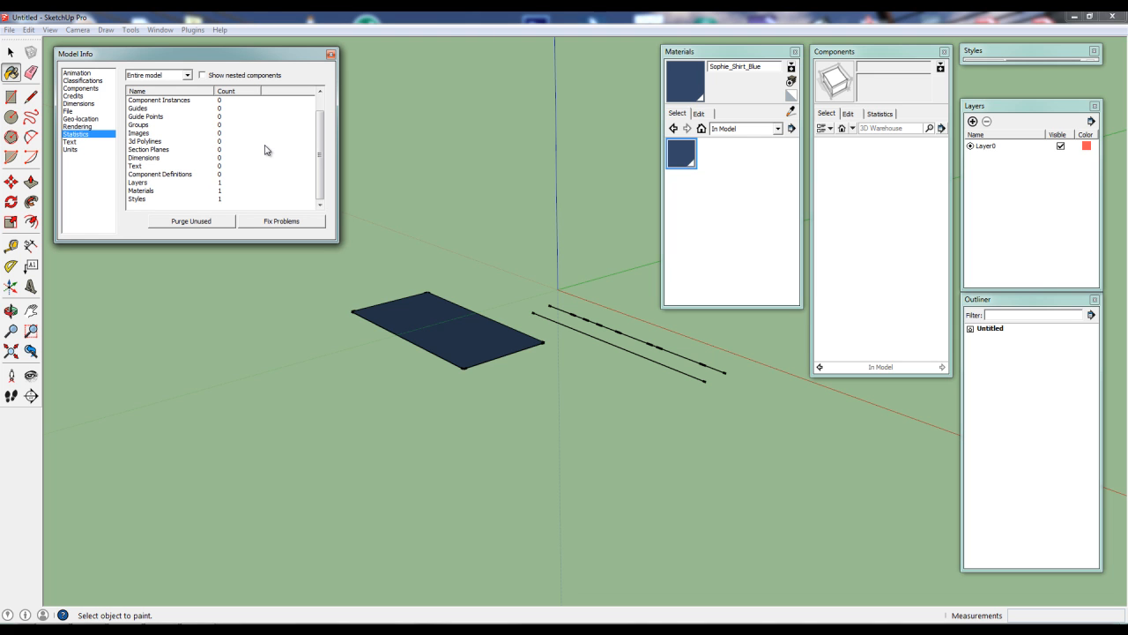
mouse_move(320, 159)
left_mouse_down()
mouse_move(321, 143)
mouse_move(323, 176)
left_mouse_up()
left_click_drag(244, 53, 239, 52)
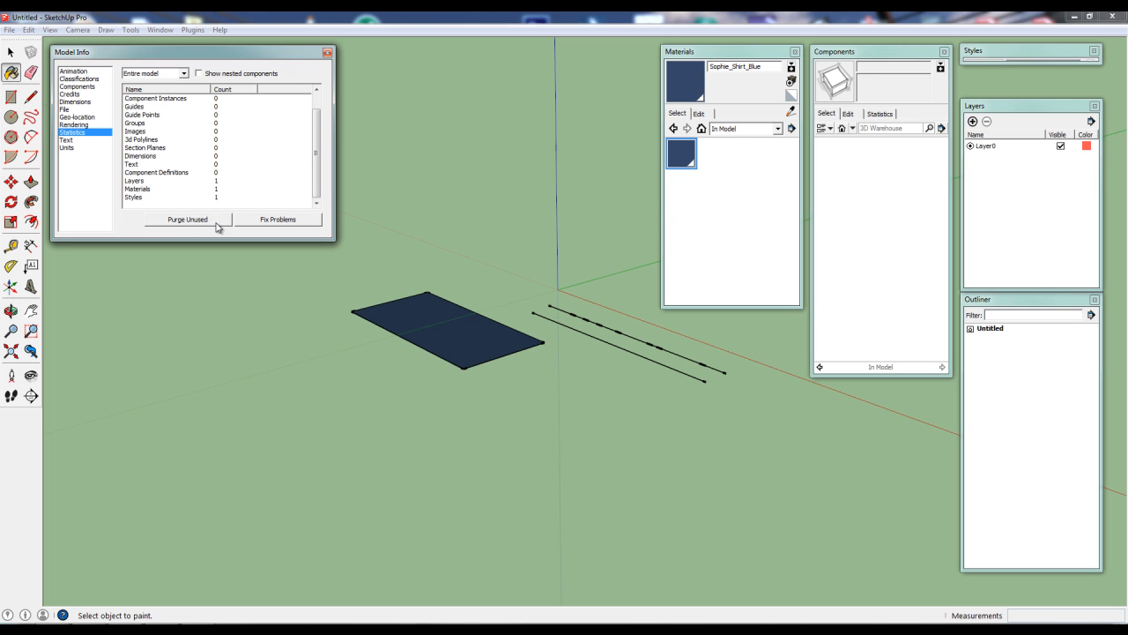
- Return to the start of the model statistics list to check the Edges and Faces entries
left_click_drag(260, 59, 264, 60)
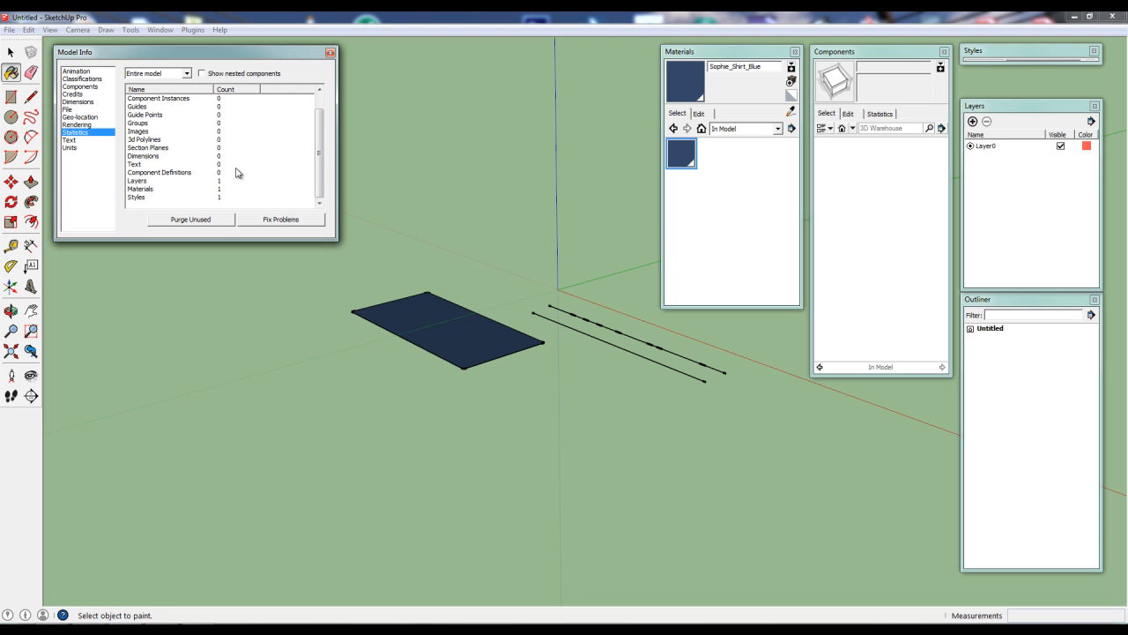
mouse_move(320, 164)
left_mouse_down()
mouse_move(323, 141)
mouse_move(325, 183)
left_mouse_up()
left_click_drag(291, 55, 294, 61)
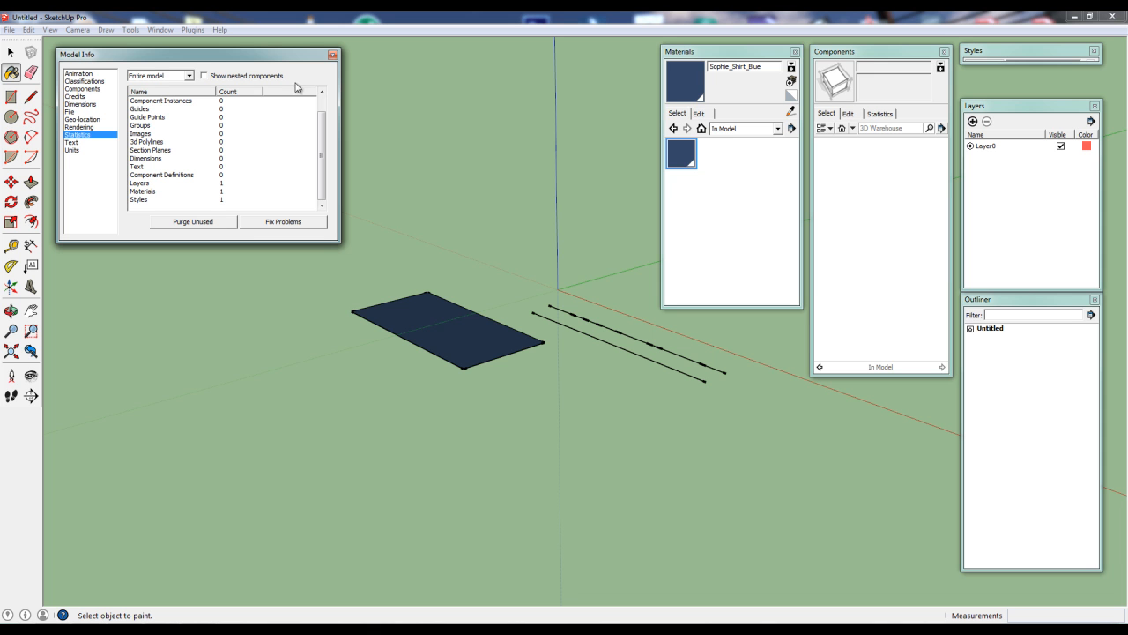
left_click_drag(269, 59, 273, 63)
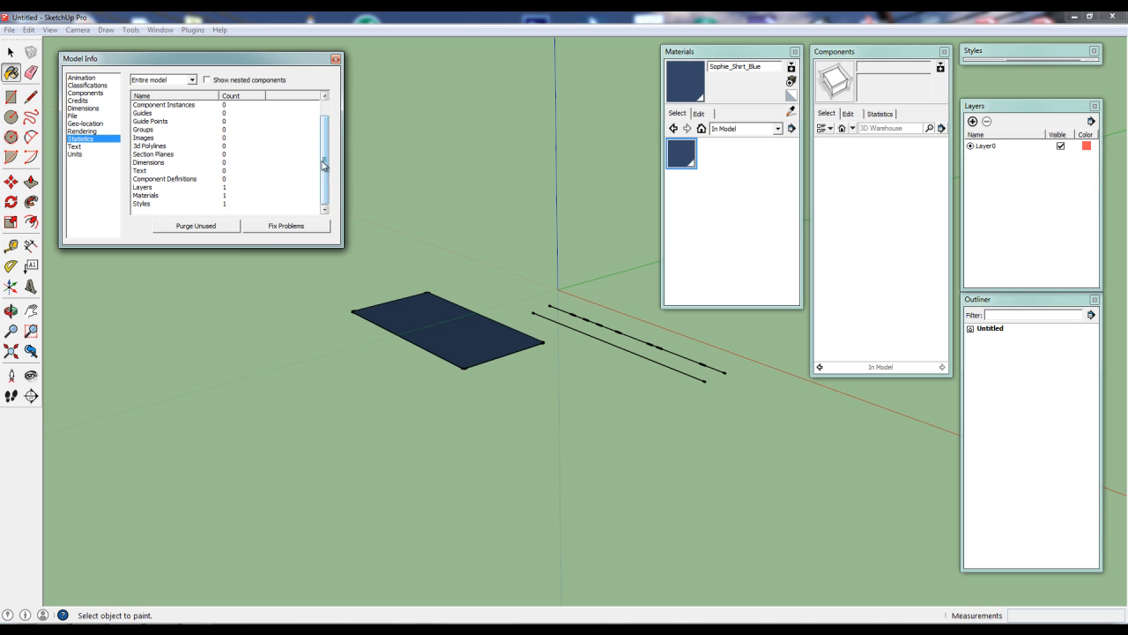
left_click_drag(326, 141, 326, 126)
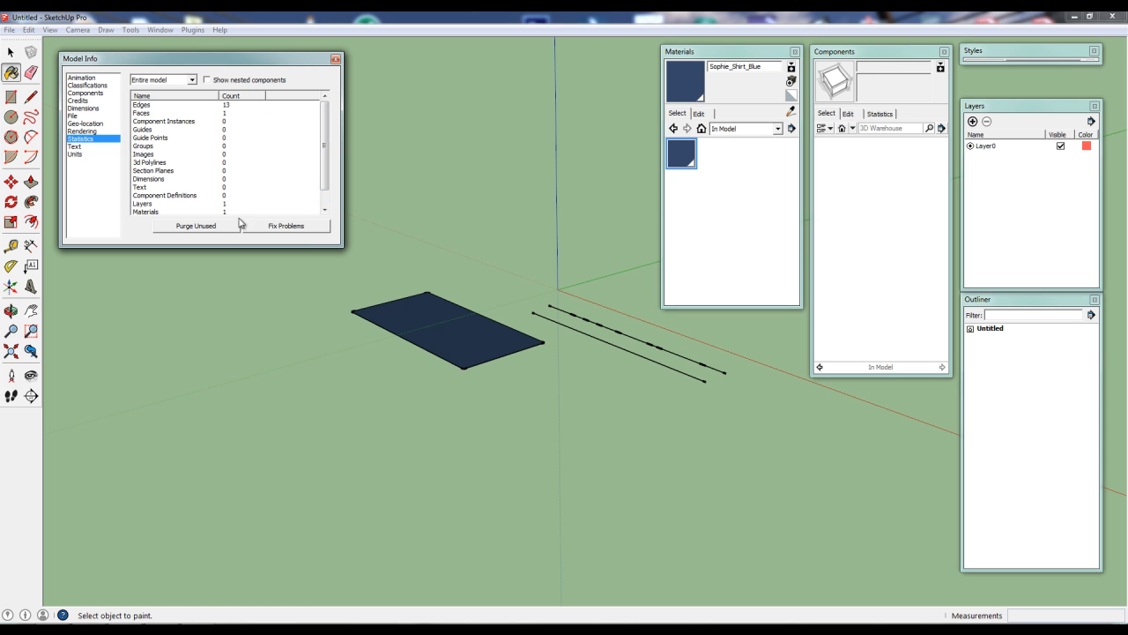
- Draw seven short, separate lines branching off the segmented line toward the red axis, one from each of its division points
middle_click_drag(541, 337, 373, 443)
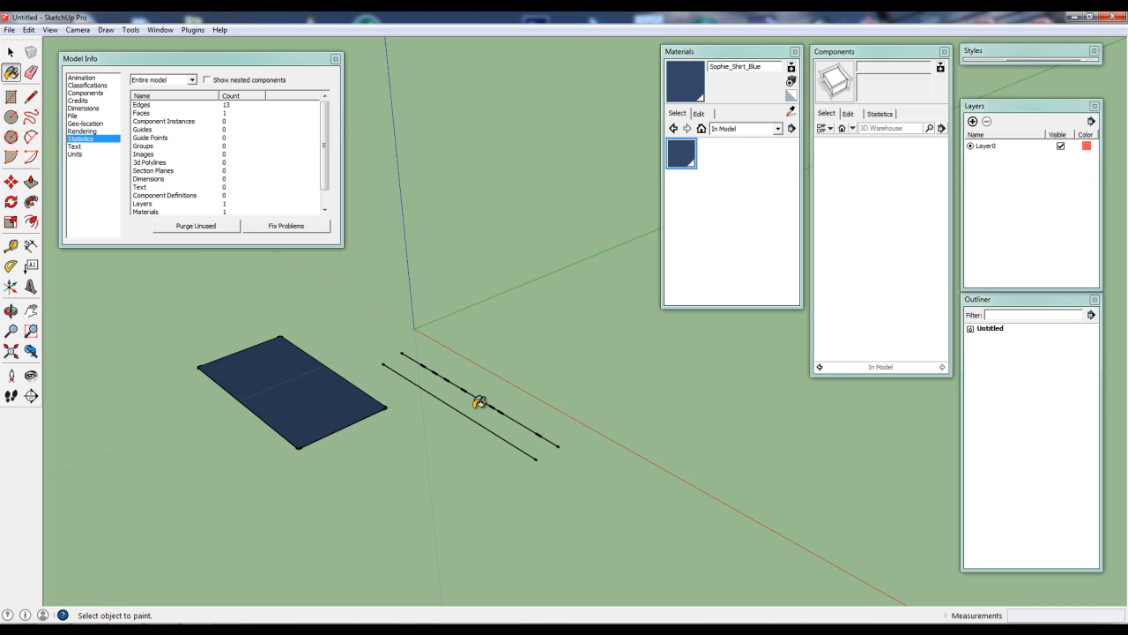
key("l")
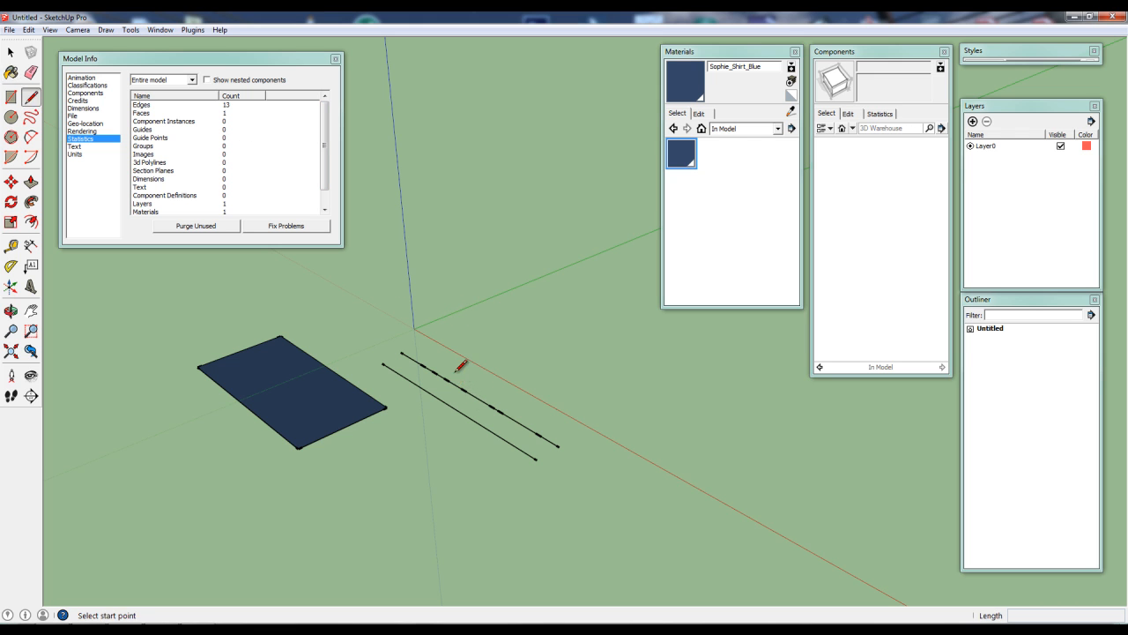
left_click(425, 364)
left_click(494, 334)
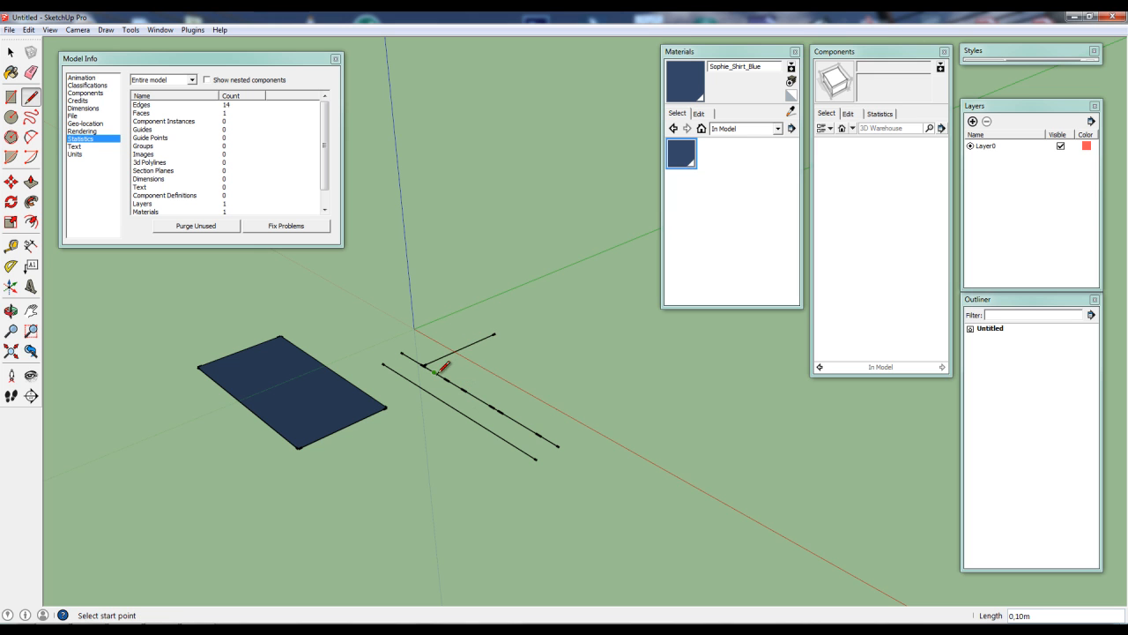
left_click(488, 349)
left_click(448, 380)
left_click(492, 358)
left_click(464, 389)
left_click(510, 368)
left_click(492, 406)
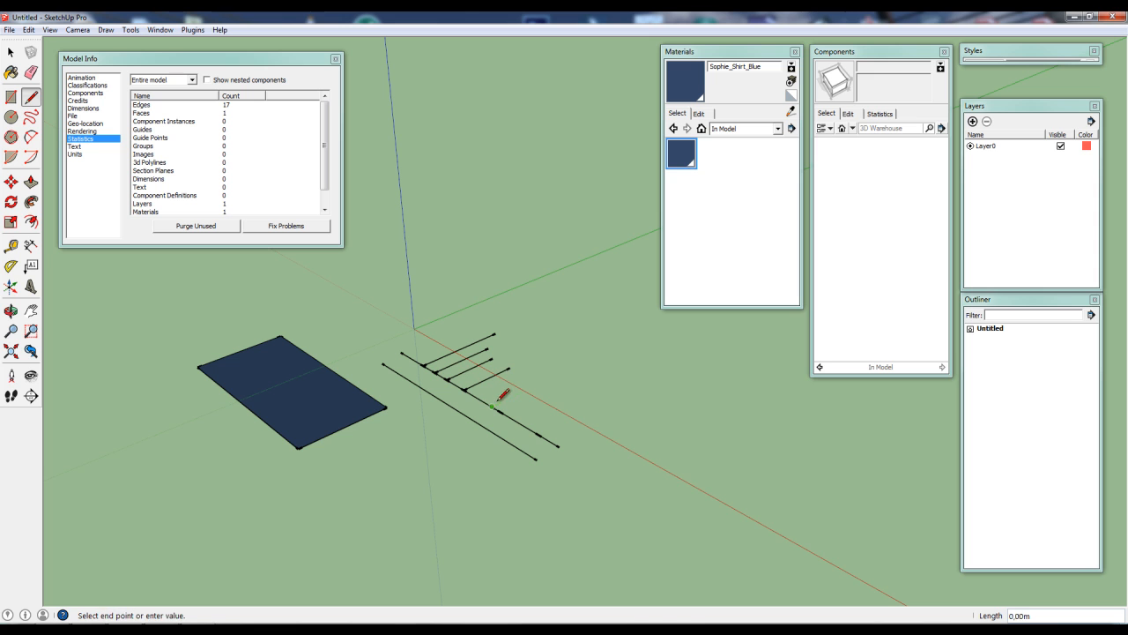
left_click(526, 389)
left_click(501, 411)
left_click(541, 392)
left_click(538, 434)
left_click(572, 415)
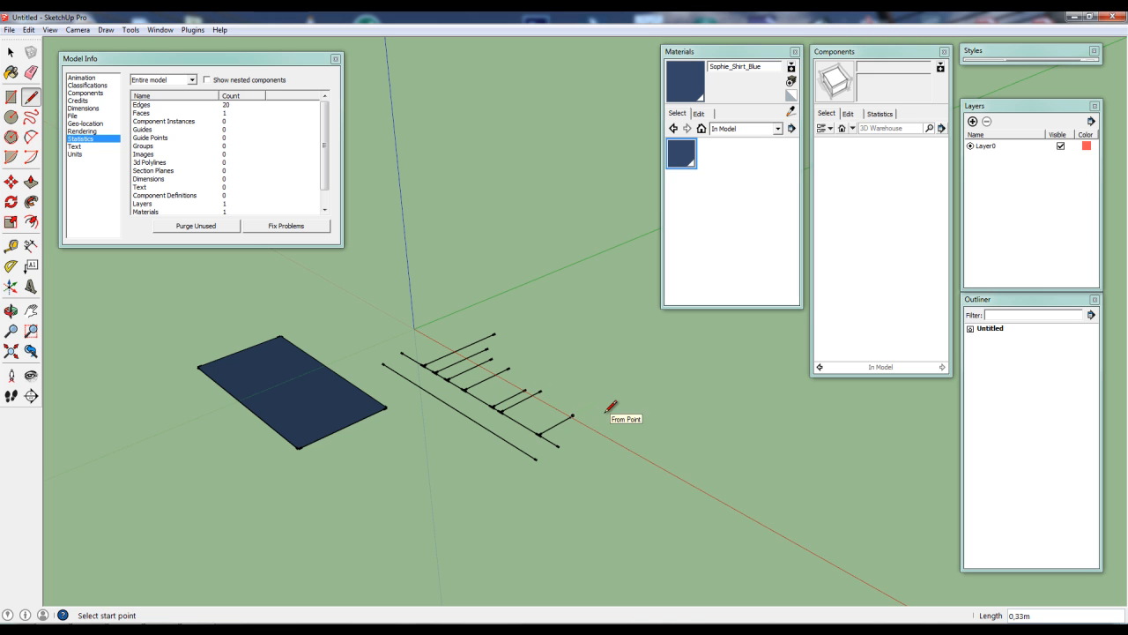
- Erase all seven short lines branching off the segmented line in one sweep
key("e")
left_click_drag(583, 422, 442, 351)
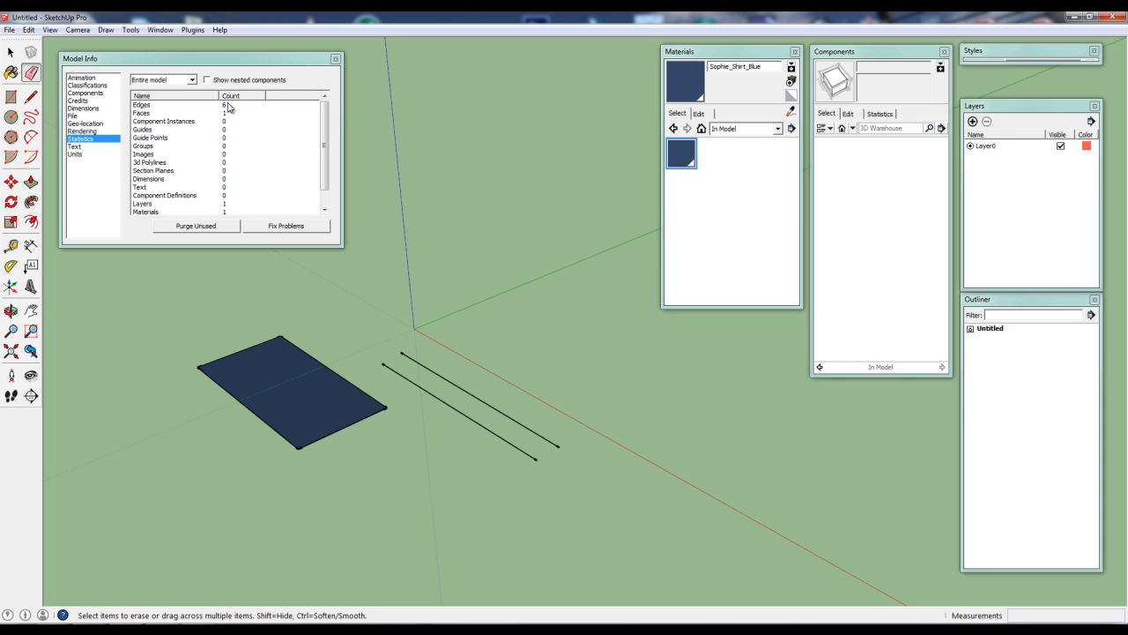
mouse_move(255, 60)
left_mouse_down()
mouse_move(290, 63)
mouse_move(264, 64)
left_mouse_up()
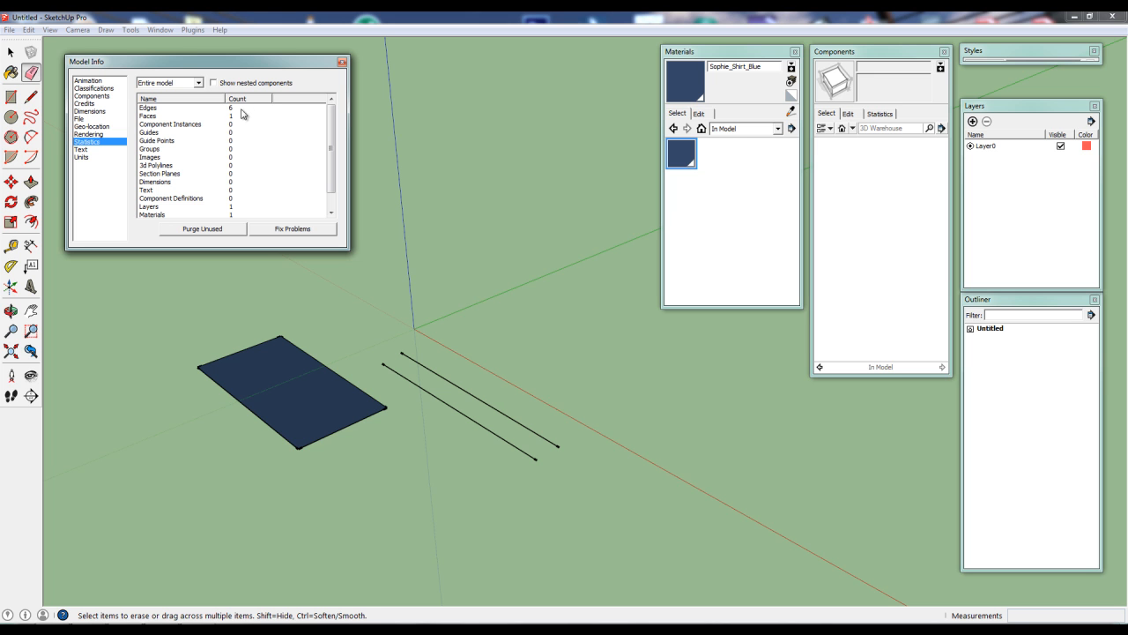
left_click_drag(266, 67, 260, 66)
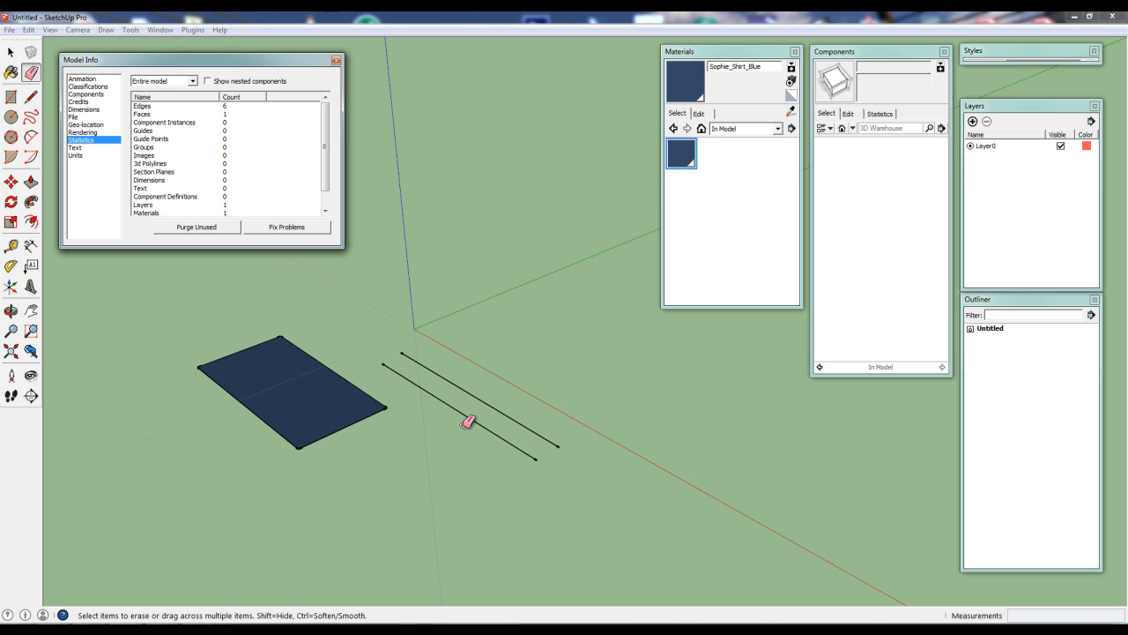
middle_click_drag(415, 421, 535, 411, "shift")
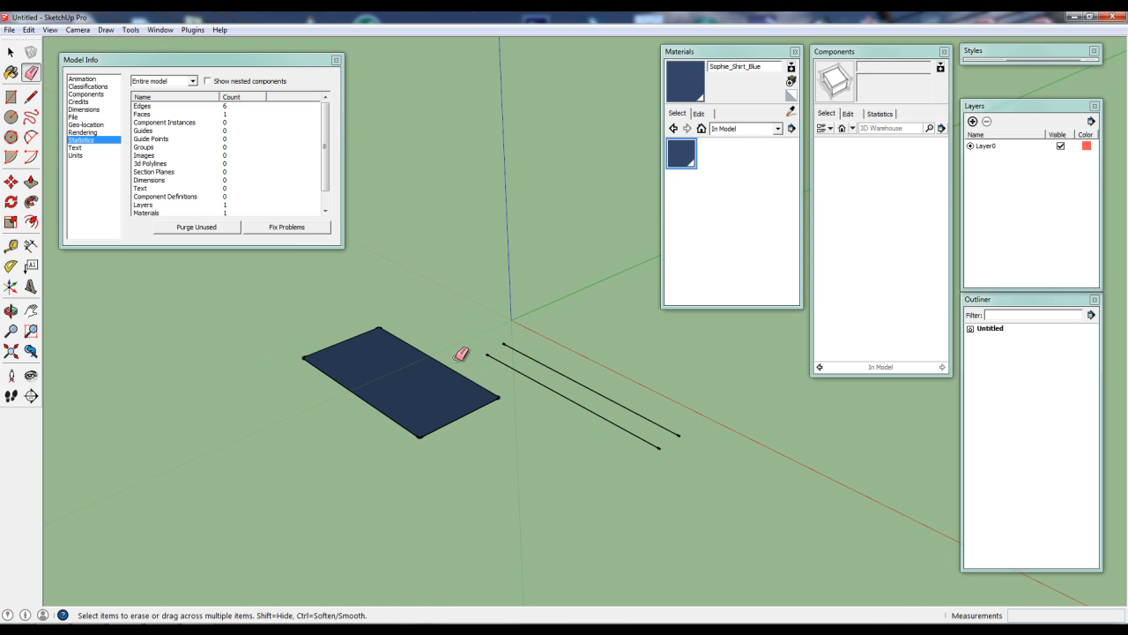